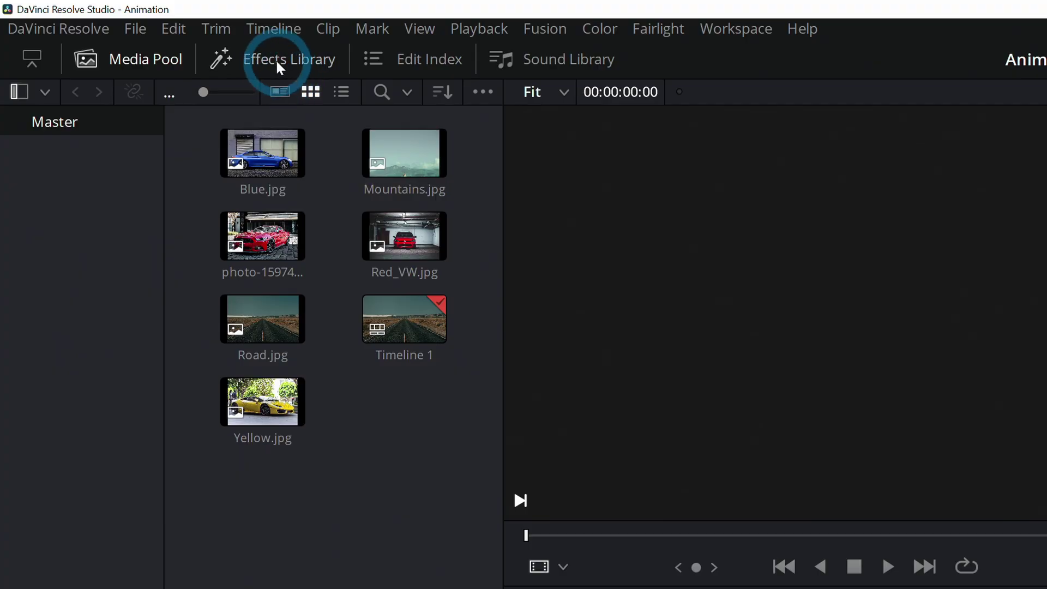
# - Open the Effects Library from the top toolbar to list the video transitions
pyautogui.click(276, 58)
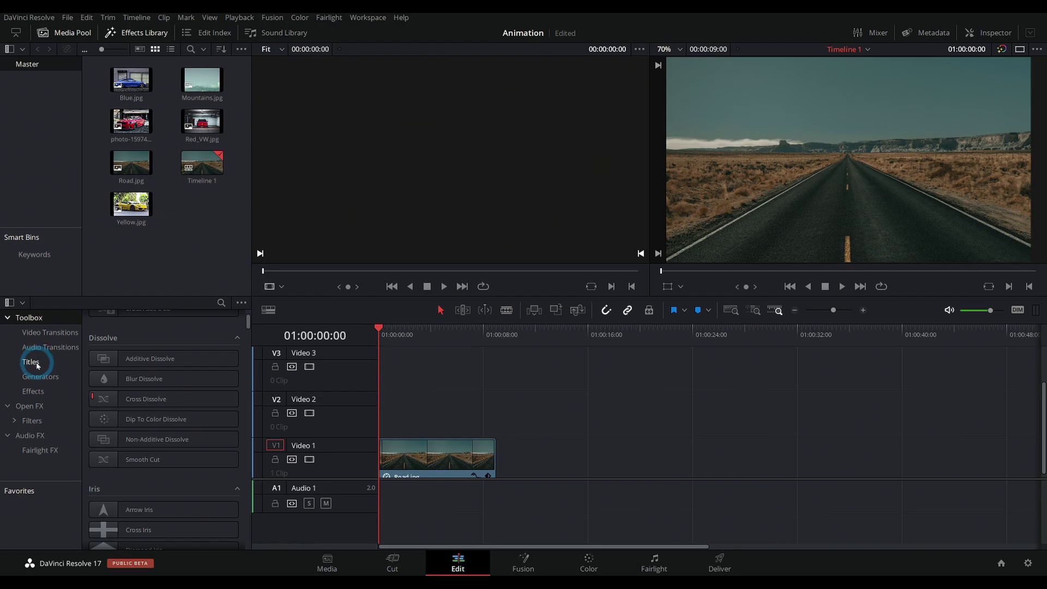
# - Drag the Text+ preset from Toolbox > Titles onto Video 2 above the Road.jpg clip
pyautogui.click(37, 365)
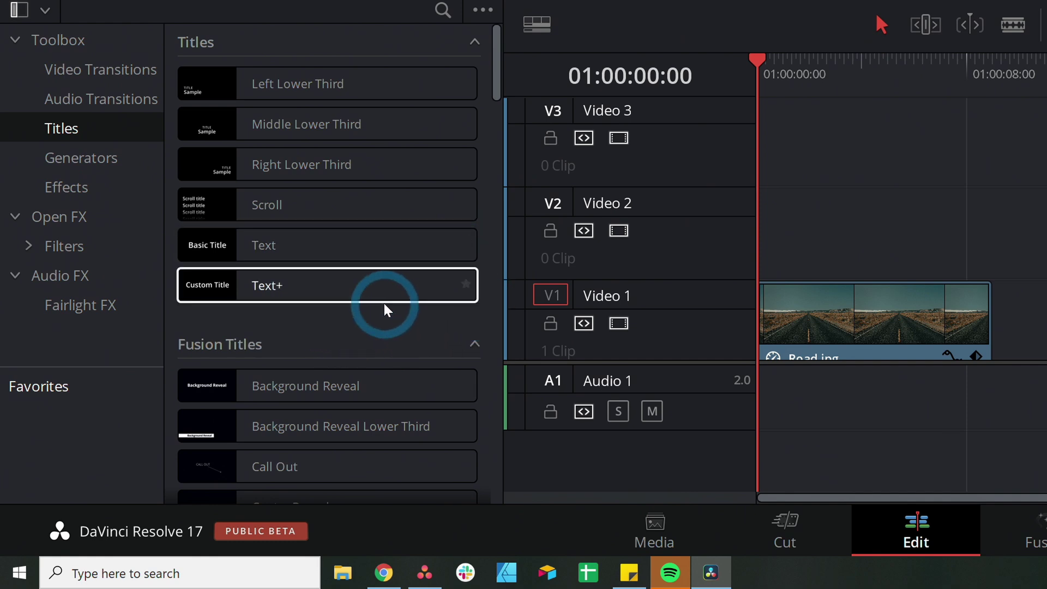
pyautogui.moveTo(260, 291); pyautogui.dragTo(989, 229)
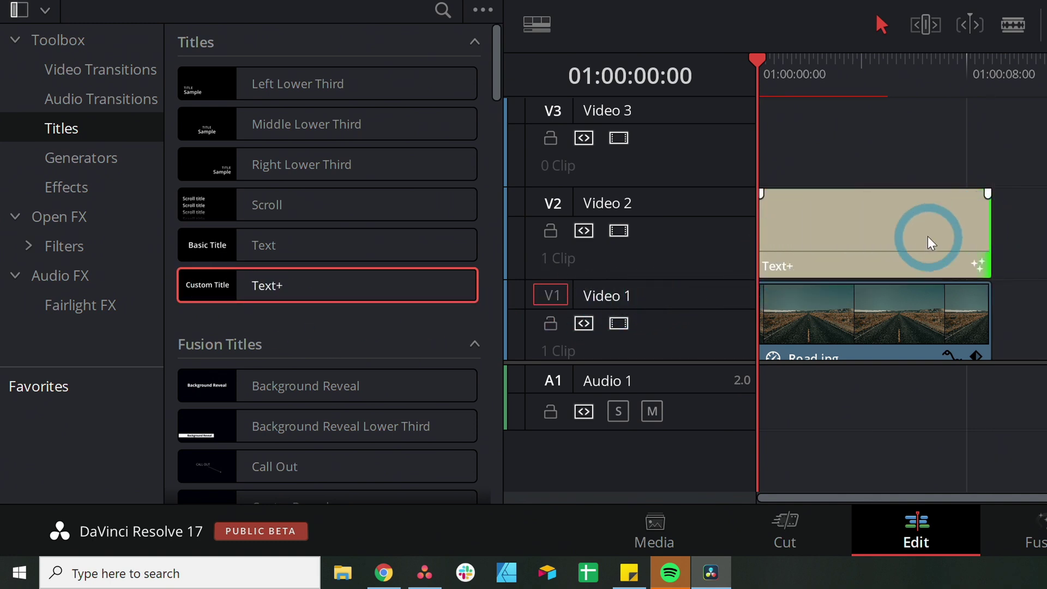
pyautogui.scroll(-1, 916, 272)
pyautogui.click(897, 304)
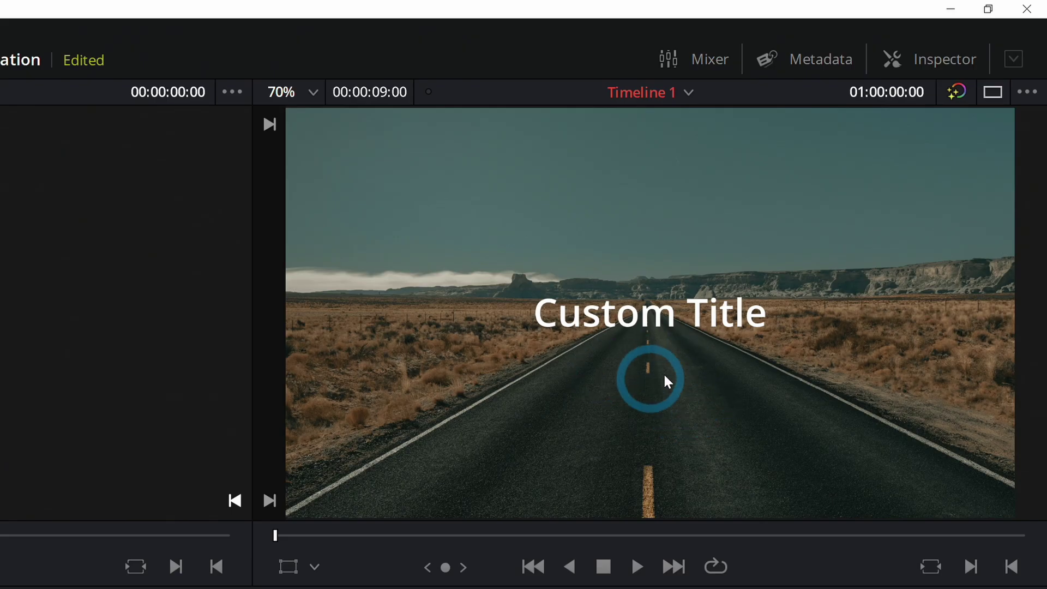
# - In the Inspector's Title tab, replace 'Custom Title' with THE ROAD AHEAD
pyautogui.click(925, 76)
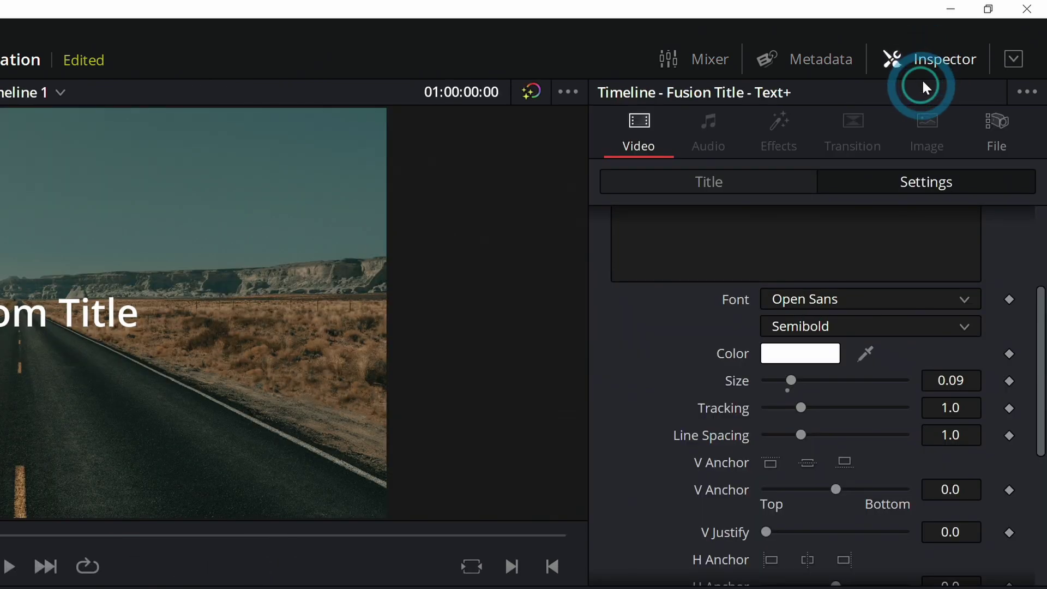
pyautogui.click(633, 370)
pyautogui.scroll(5, 637, 395)
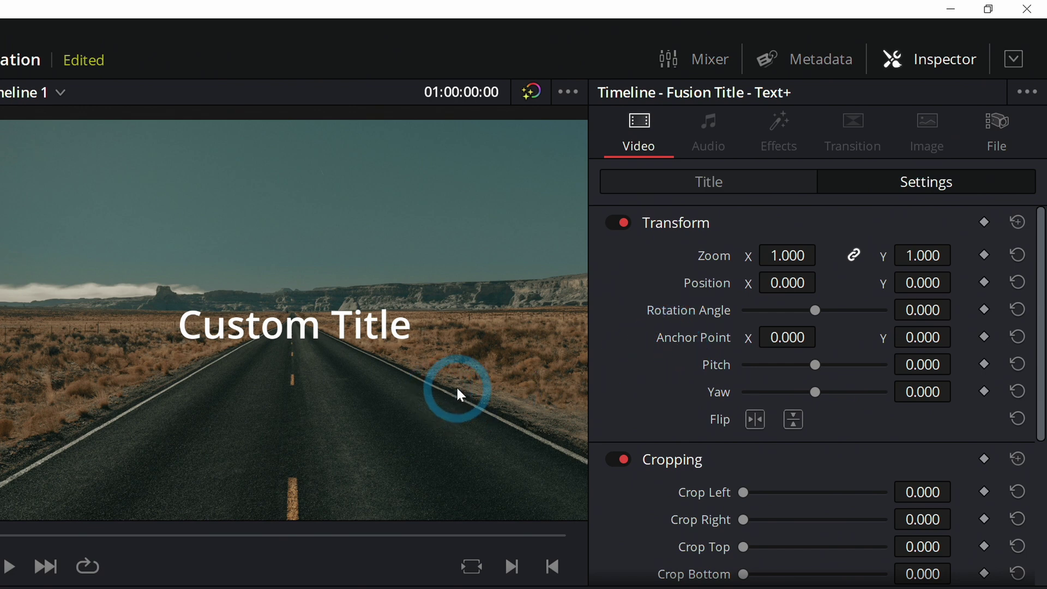
pyautogui.click(691, 188)
pyautogui.click(733, 361)
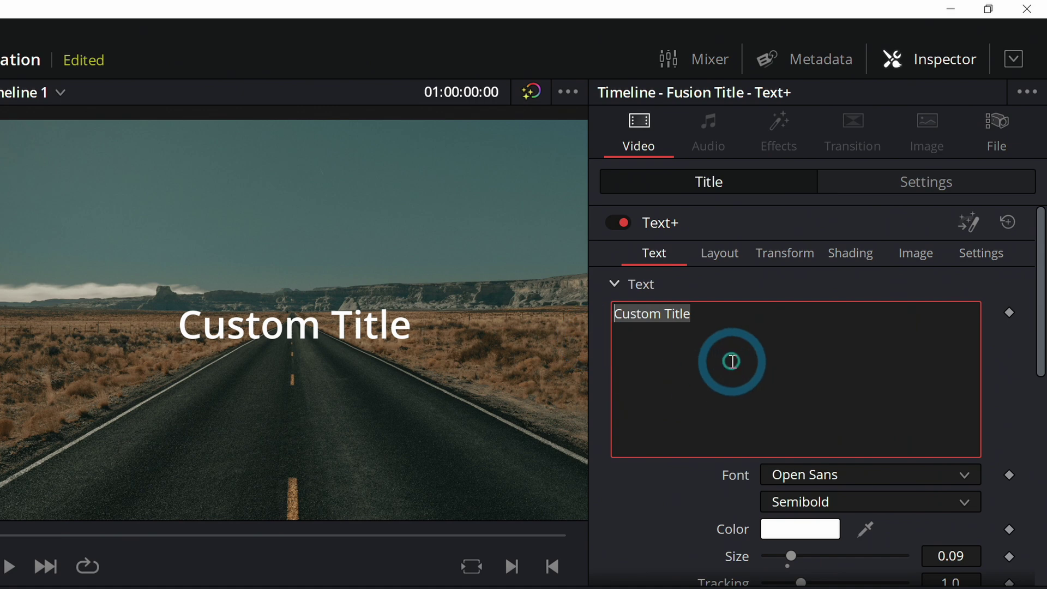
pyautogui.write('TH')
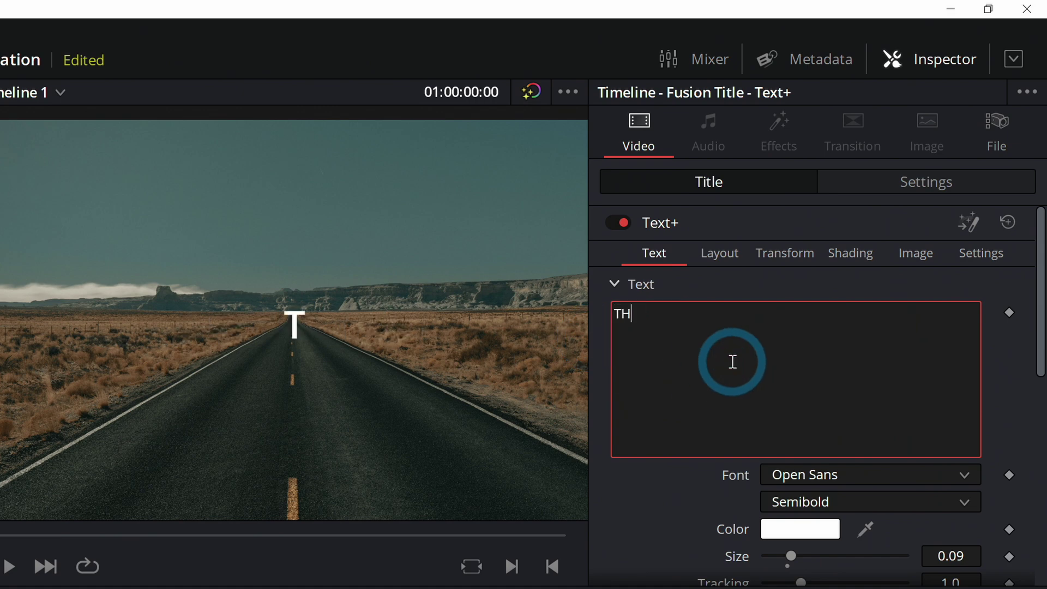
pyautogui.write('E ROAD AHEAD')
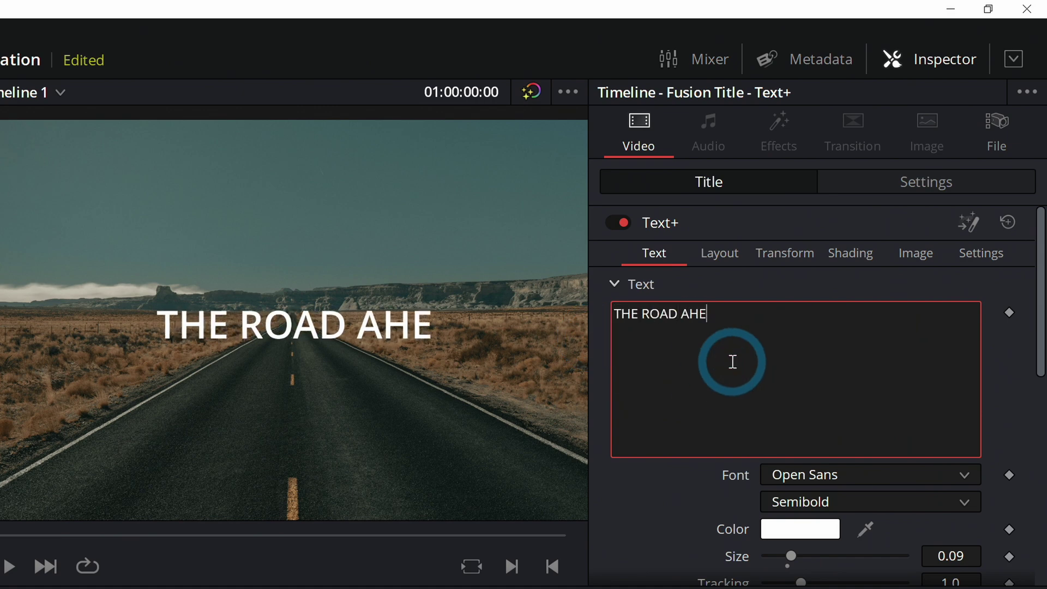
# - Set the title font to Montserrat with the Regular style
pyautogui.click(806, 473)
pyautogui.write('Montserrat')
pyautogui.click(480, 351)
pyautogui.click(713, 472)
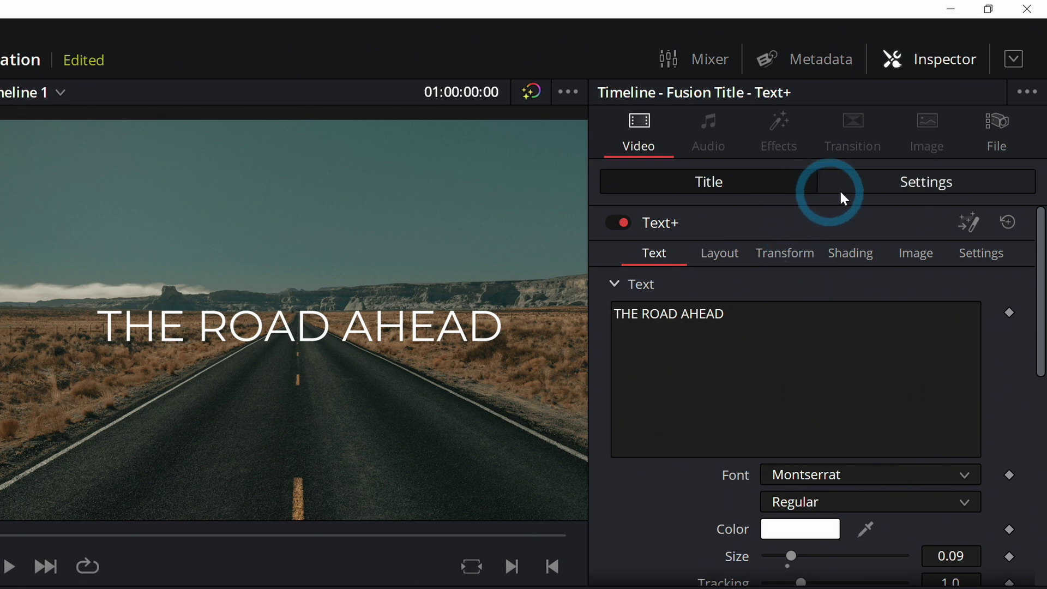
pyautogui.click(873, 187)
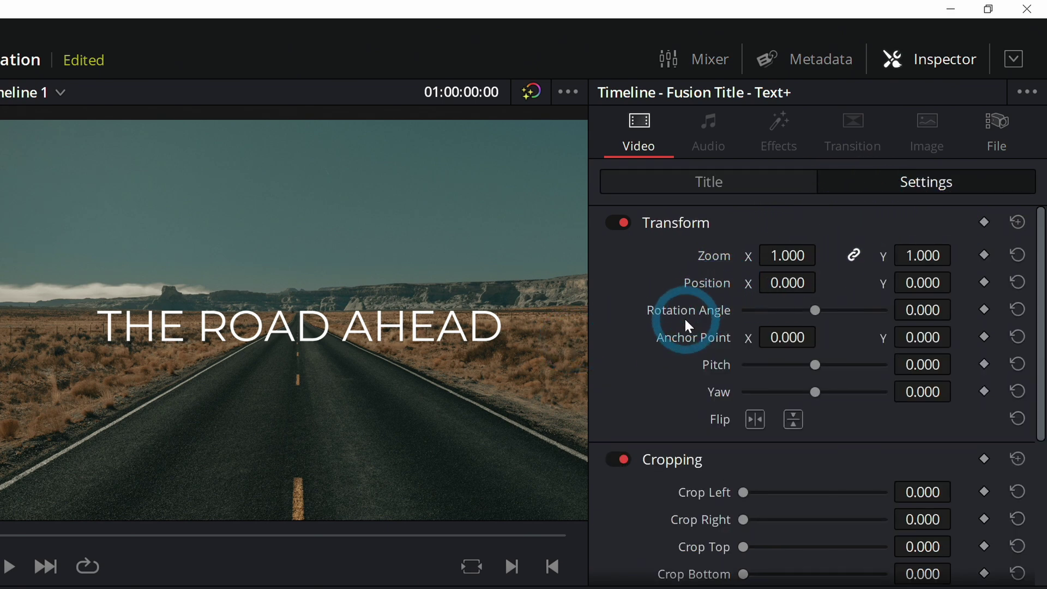
# - Enable Dynamic Zoom on the title and play it back to watch the text scale
pyautogui.scroll(-5, 684, 319)
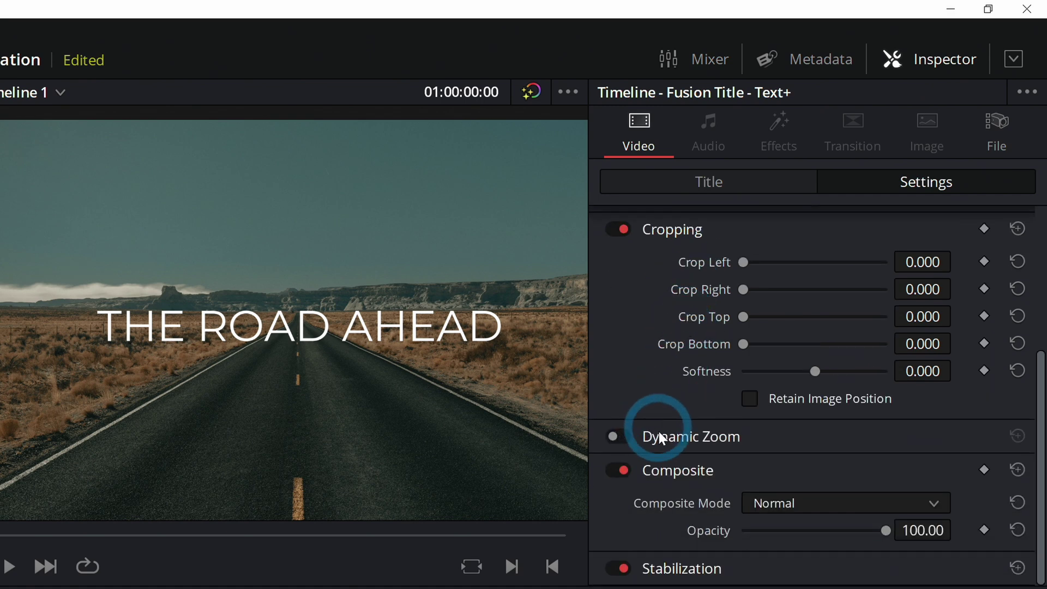
pyautogui.click(618, 436)
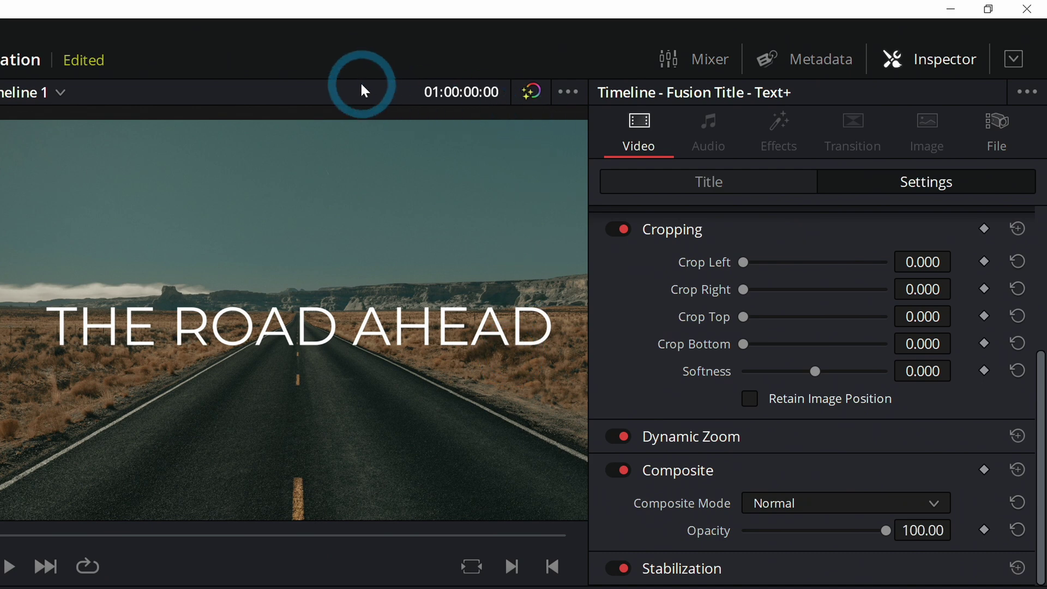
pyautogui.press('space')
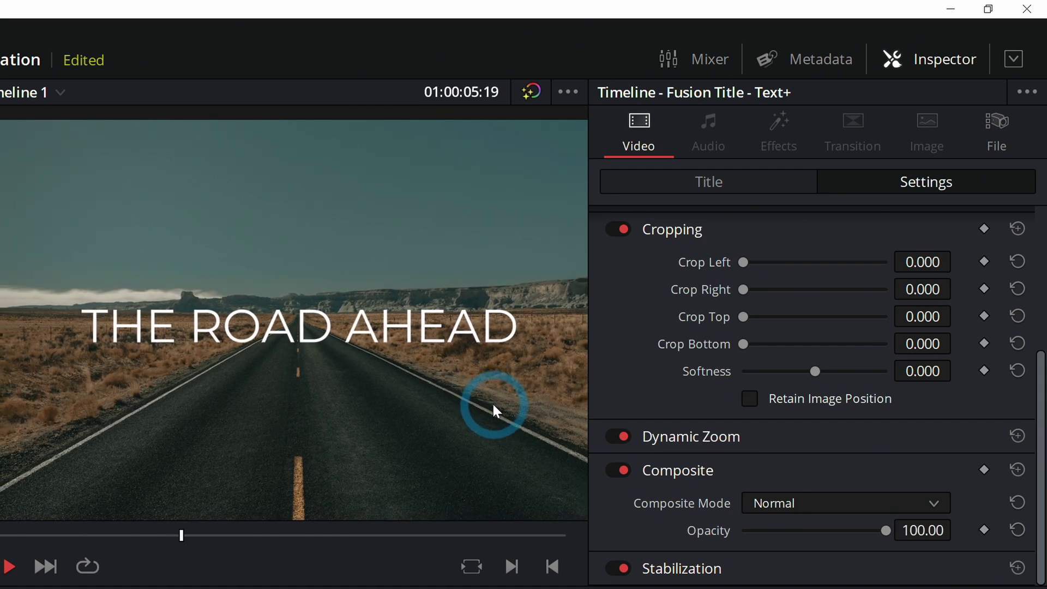
pyautogui.press('space')
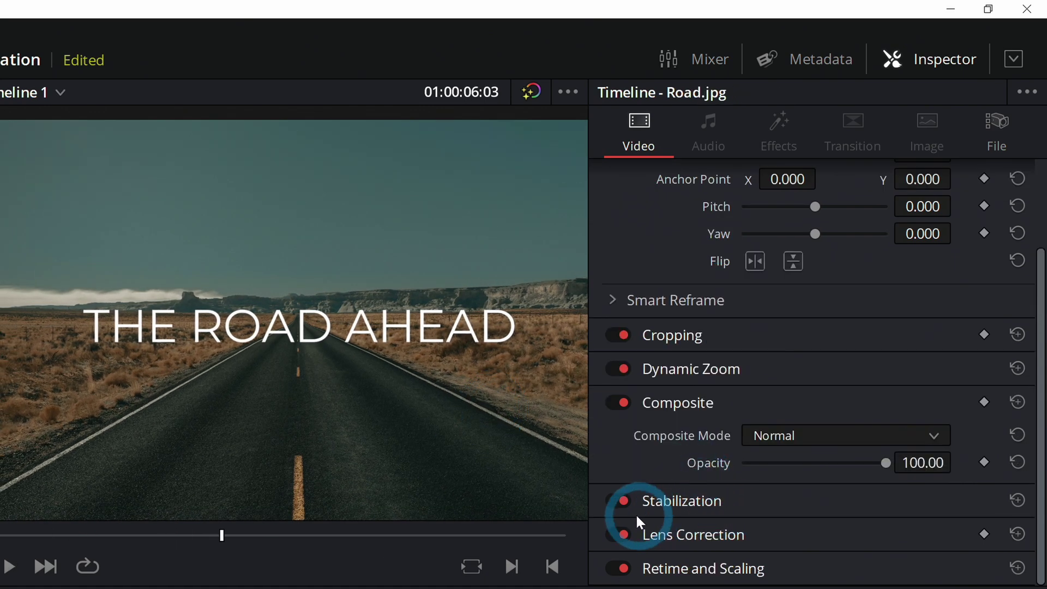
# - Switch off Dynamic Zoom on Road.jpg and replay the title animation from the clip start
pyautogui.click(625, 369)
pyautogui.press('Home')
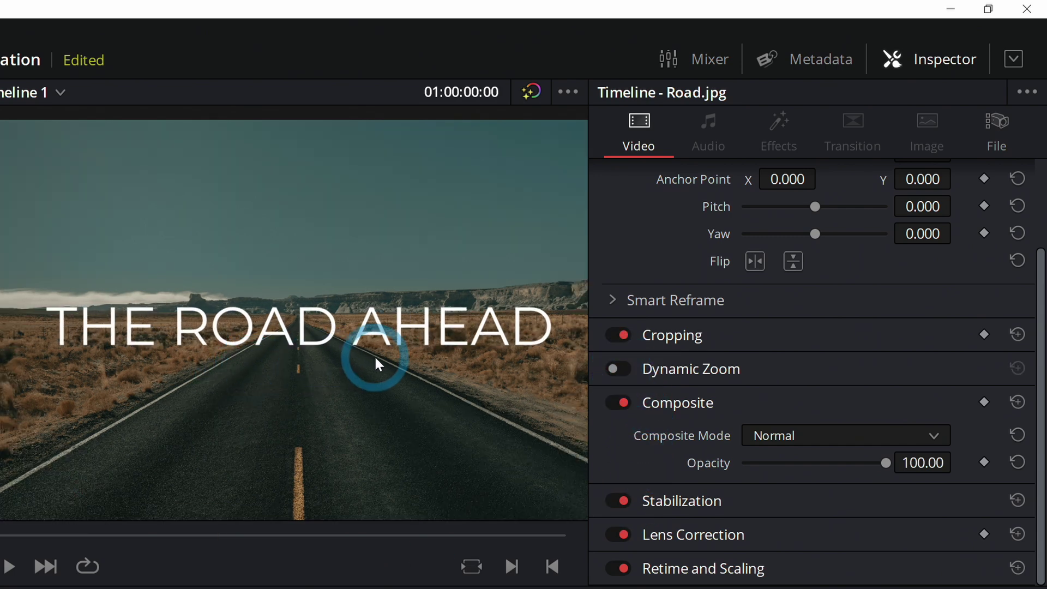
pyautogui.press('space')
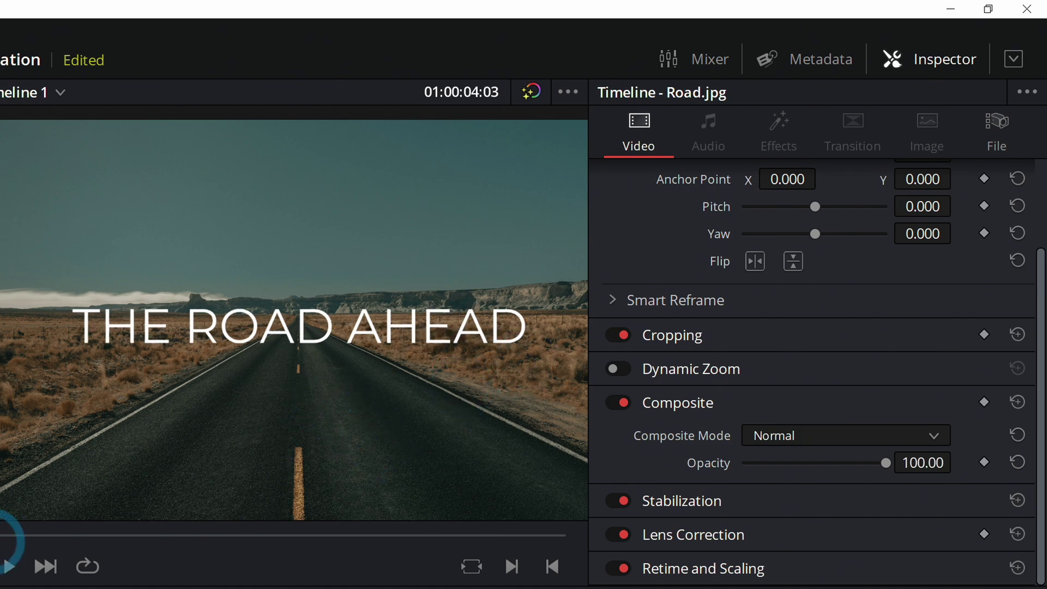
pyautogui.click(175, 421)
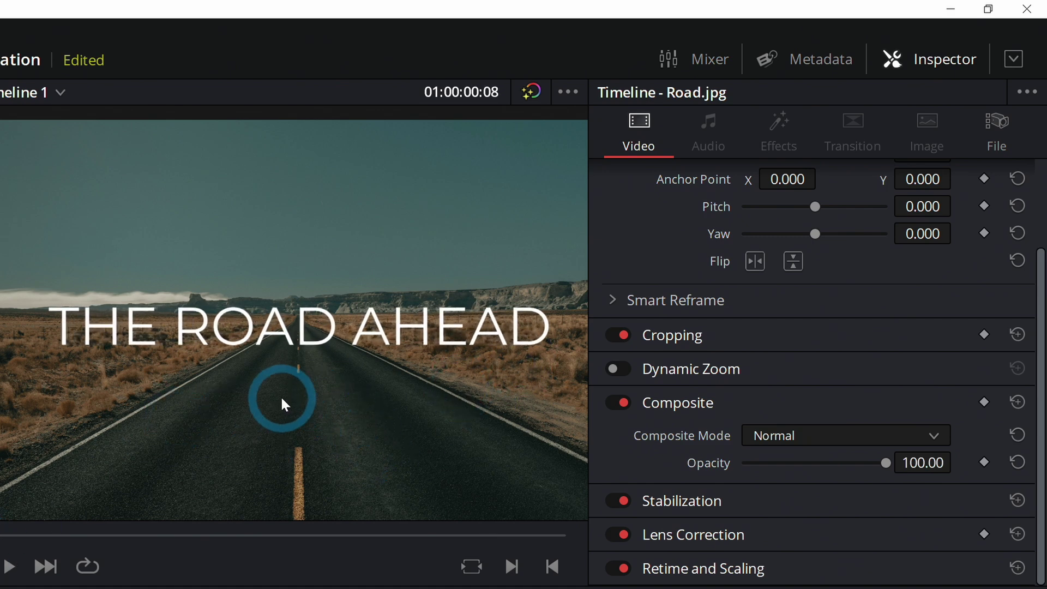
pyautogui.press('space')
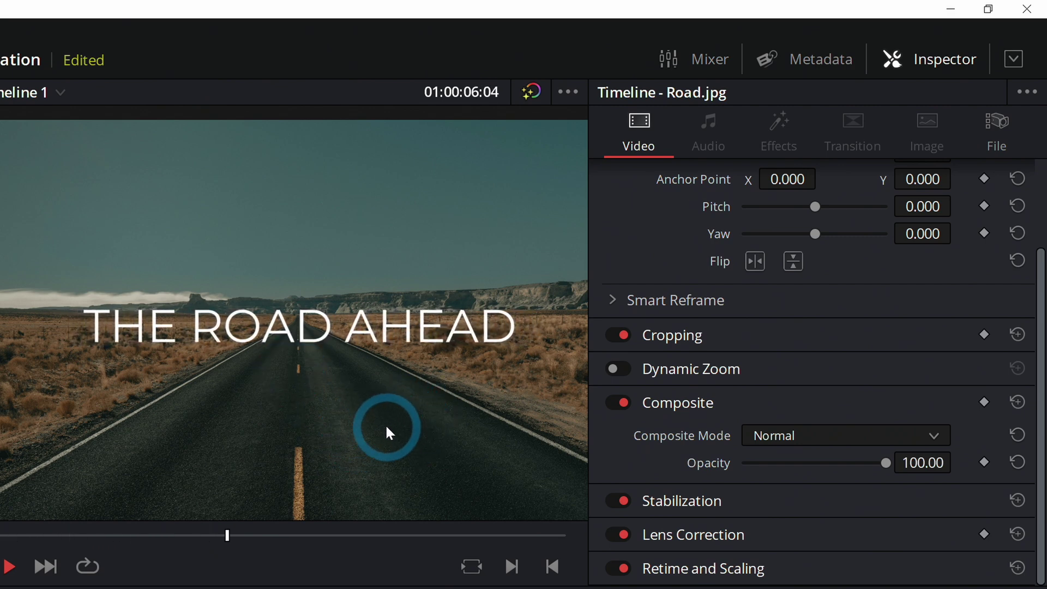
pyautogui.press('space')
pyautogui.press('Home')
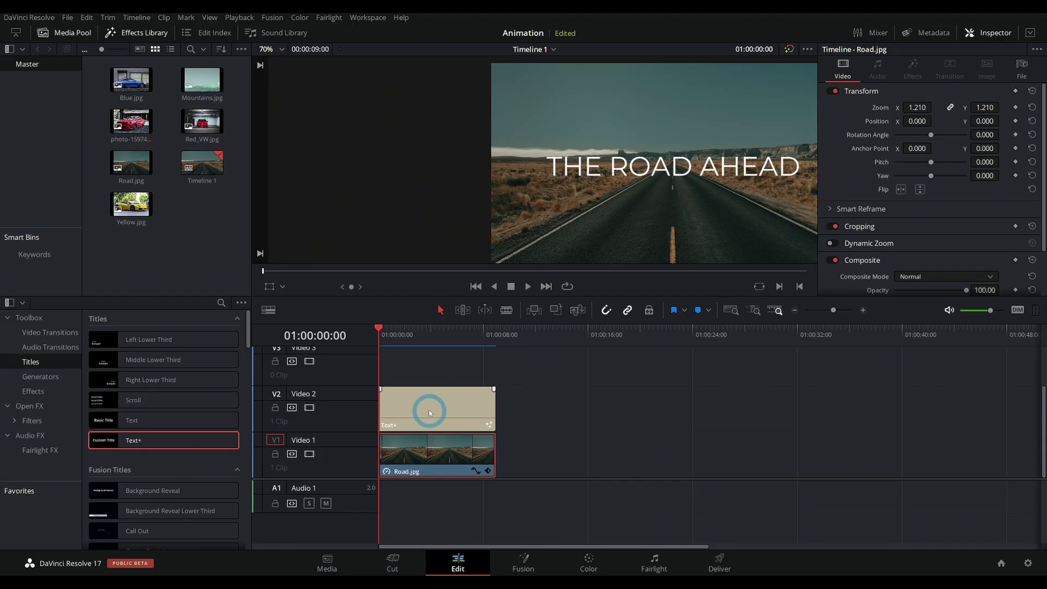
# - Set the Text+ title's Tracking to 1.106 and keyframe it at the clip start
pyautogui.click(431, 410)
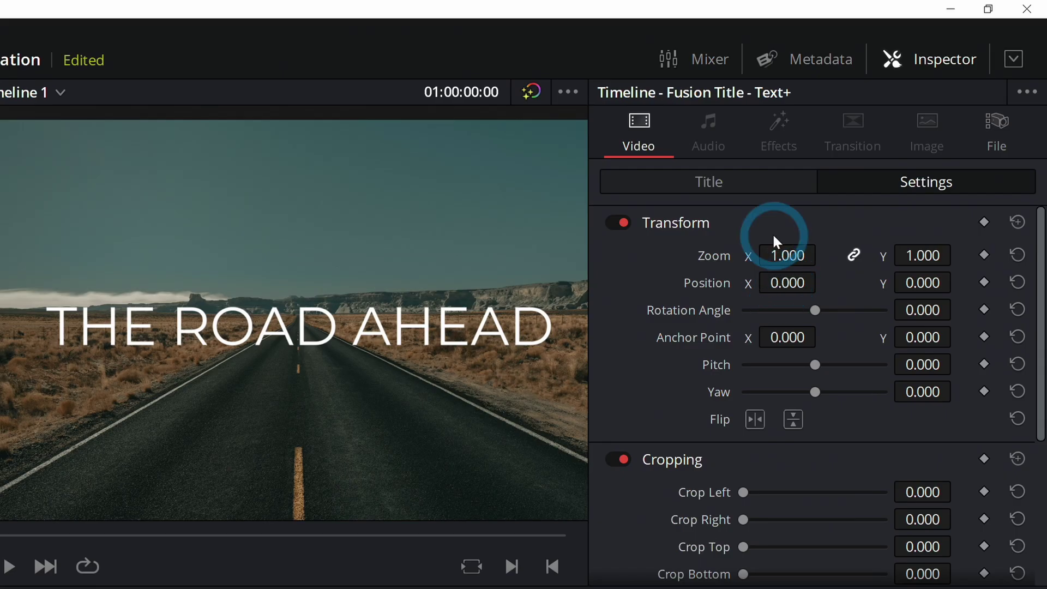
pyautogui.click(766, 187)
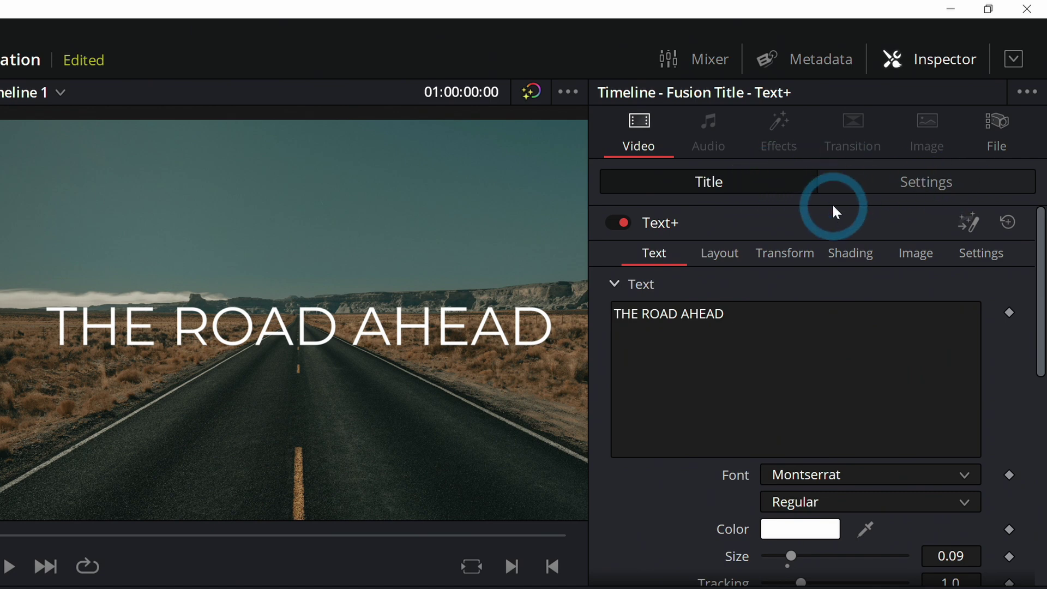
pyautogui.scroll(-5, 822, 220)
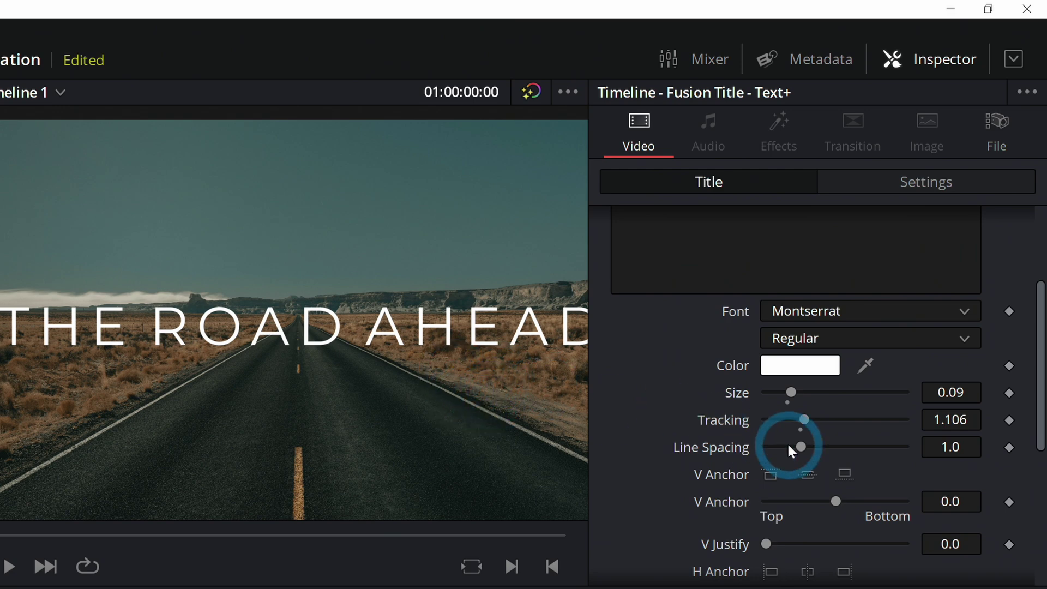
pyautogui.click(1009, 420)
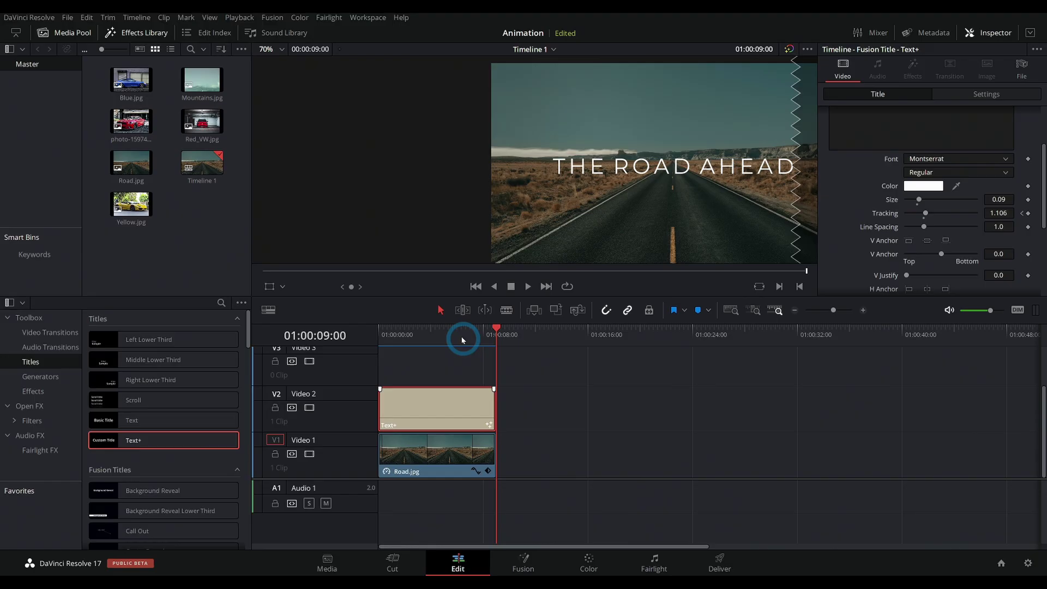
# - On the clip's last frame, lower Tracking to 1.007 to add a second keyframe
pyautogui.moveTo(462, 339); pyautogui.dragTo(489, 341)
pyautogui.press('Left')
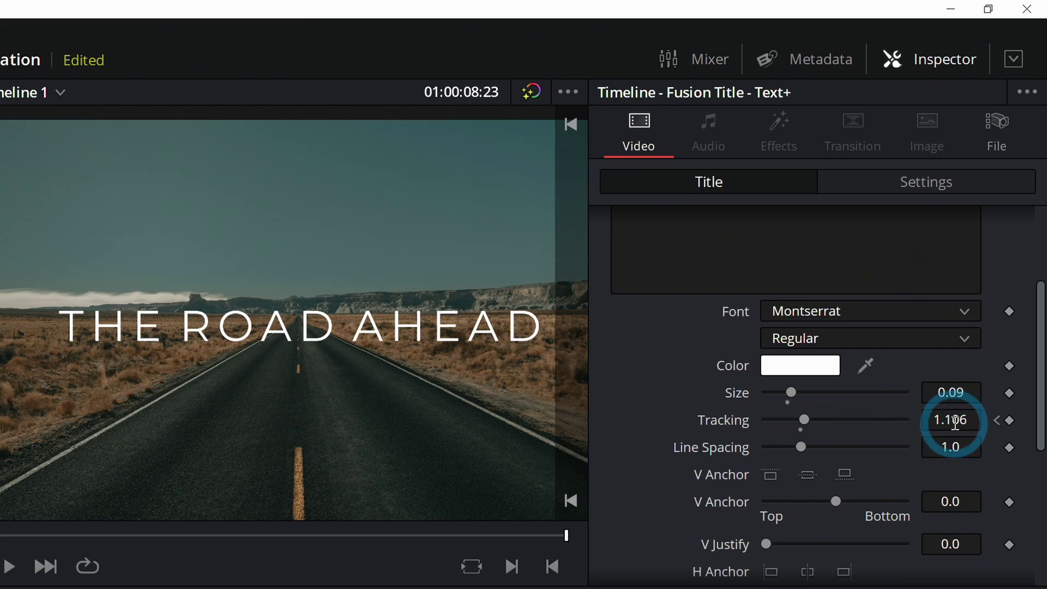
pyautogui.moveTo(998, 216); pyautogui.dragTo(990, 214)
pyautogui.moveTo(936, 422); pyautogui.dragTo(841, 434)
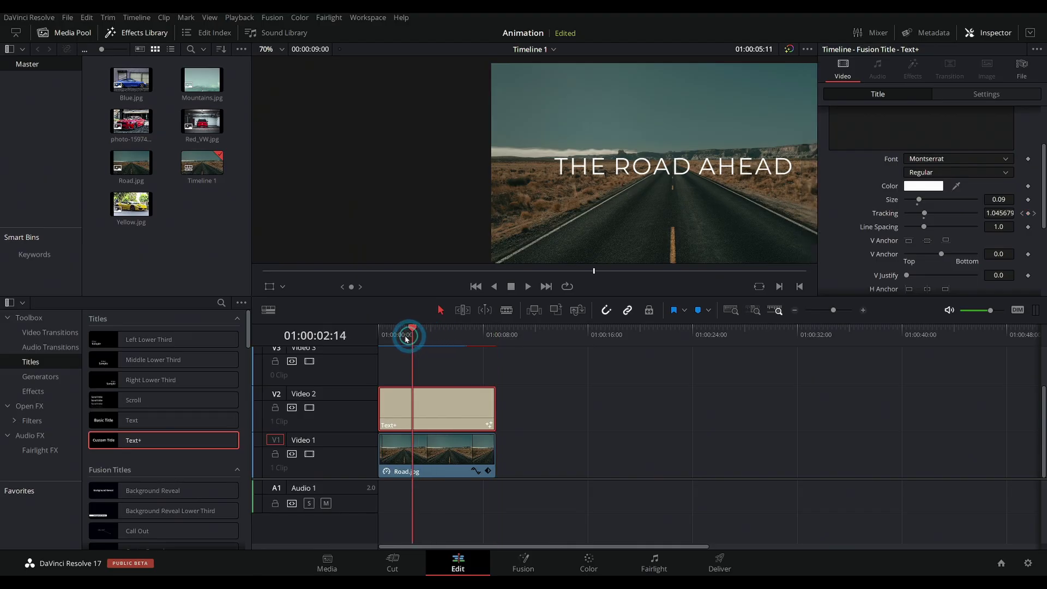
pyautogui.click(379, 345)
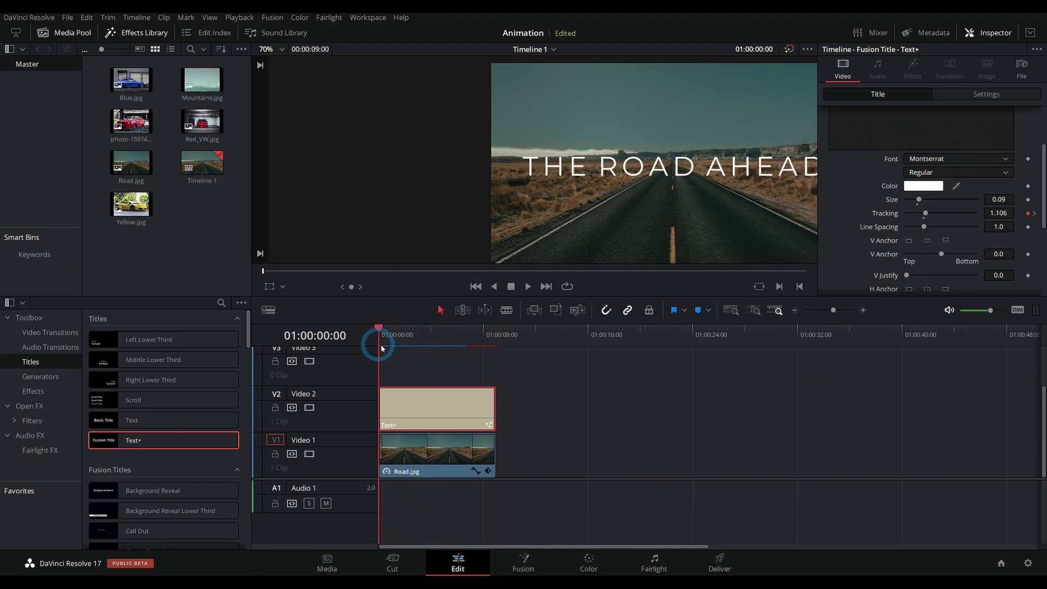
pyautogui.moveTo(425, 342); pyautogui.dragTo(621, 349)
pyautogui.click(985, 94)
pyautogui.scroll(-1, 866, 216)
pyautogui.scroll(-1, 867, 216)
pyautogui.moveTo(620, 344); pyautogui.dragTo(393, 342)
pyautogui.press('space')
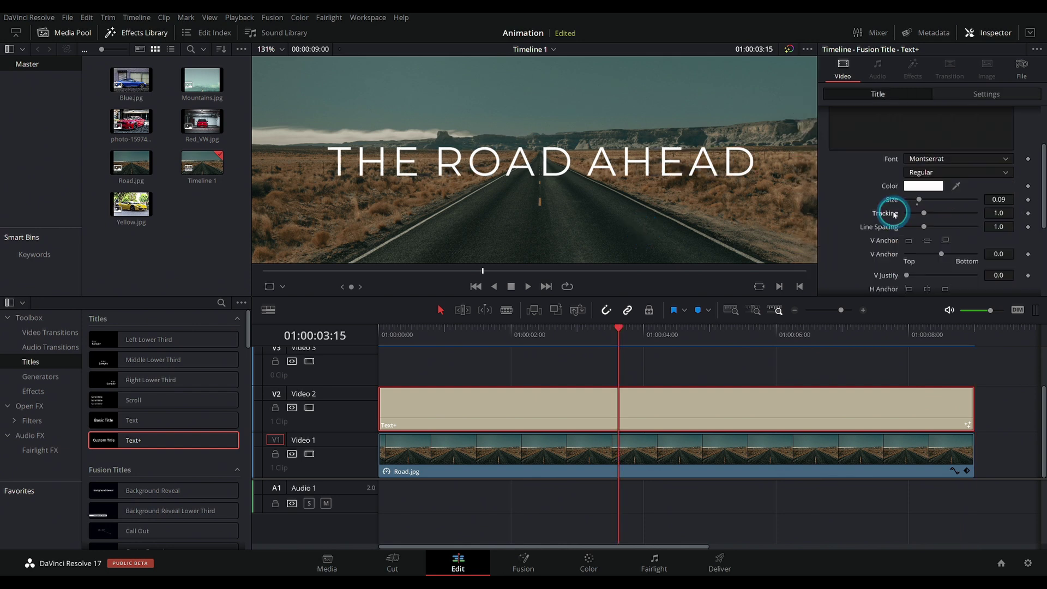
pyautogui.moveTo(580, 329); pyautogui.dragTo(644, 326)
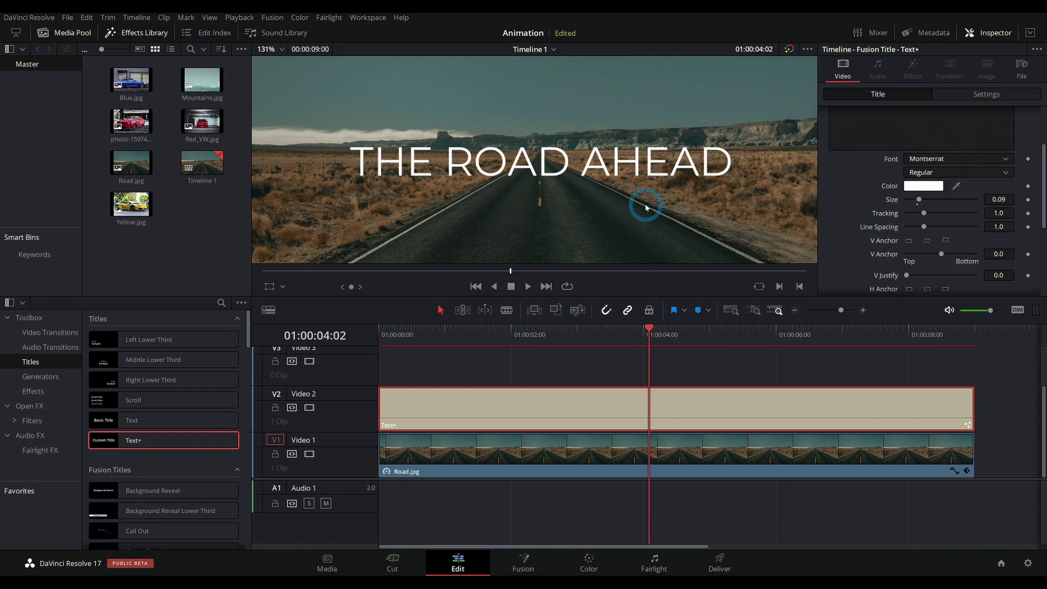
pyautogui.scroll(-4, 834, 217)
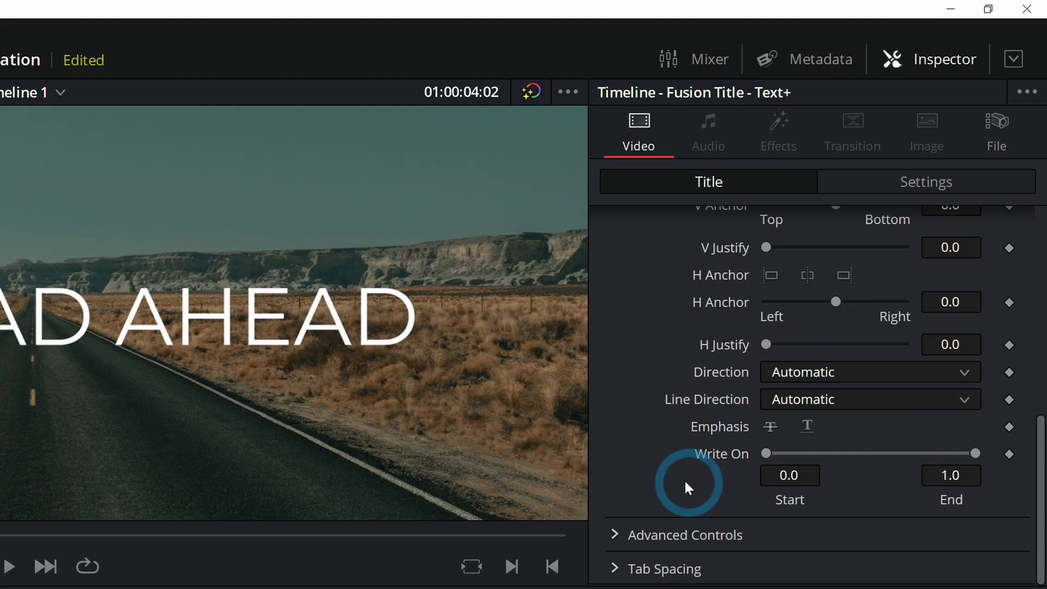
pyautogui.scroll(6, 865, 229)
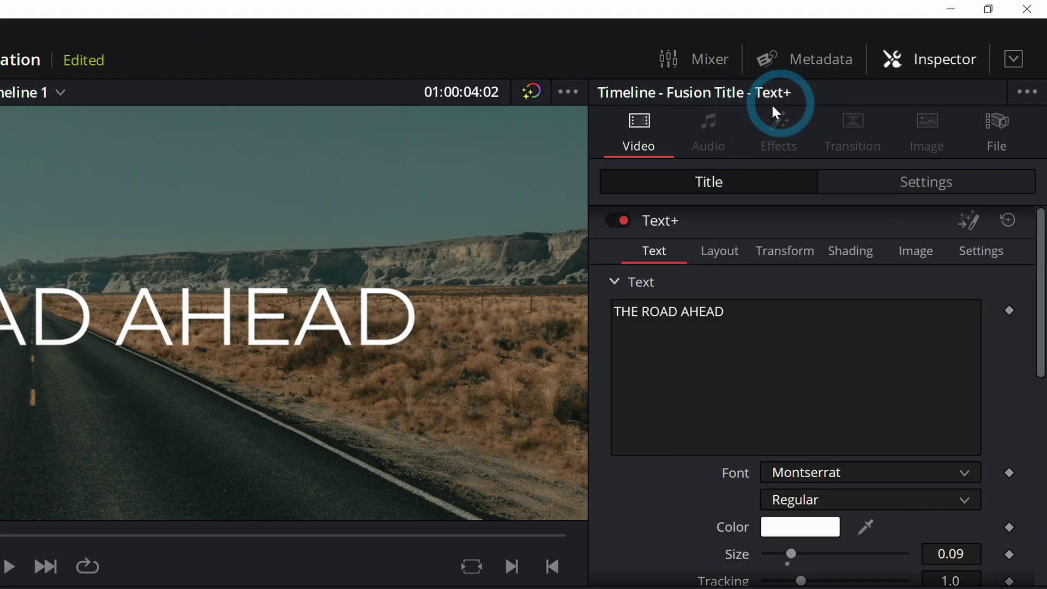
pyautogui.scroll(-10, 653, 358)
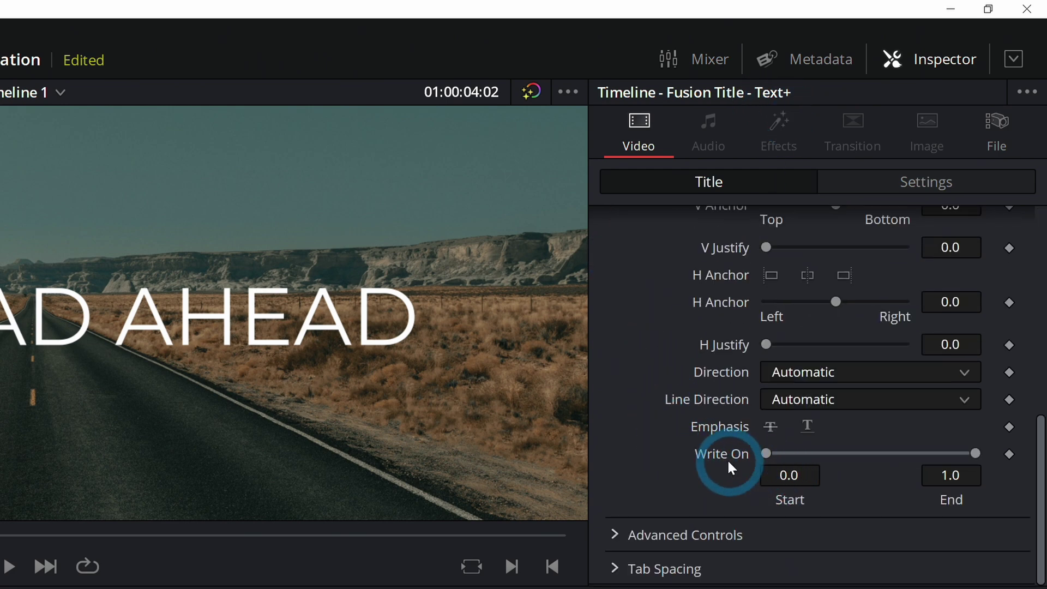
pyautogui.press('Up')
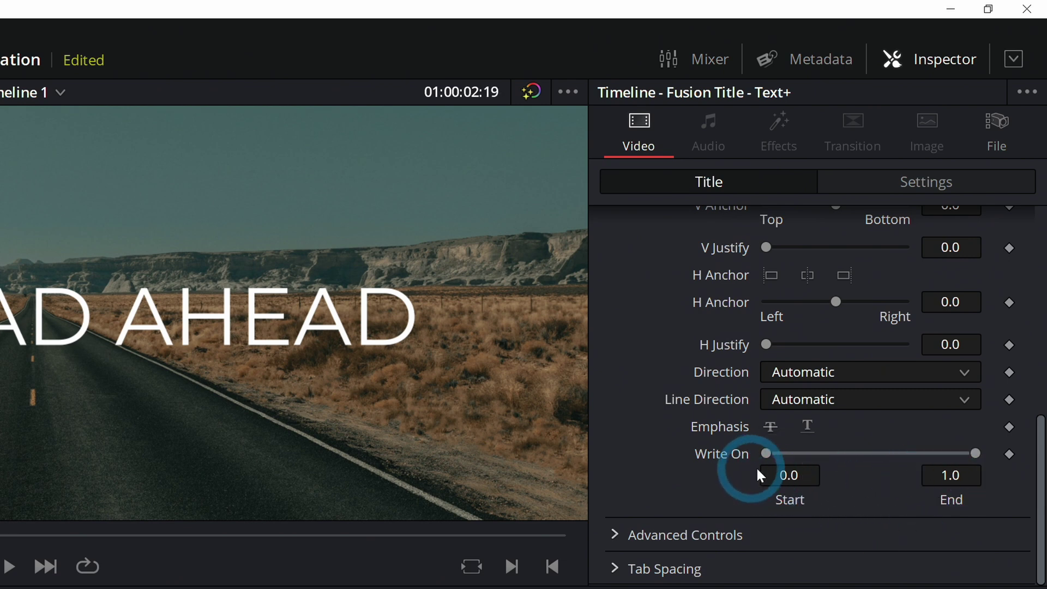
pyautogui.moveTo(975, 453)
pyautogui.mouseDown()
pyautogui.moveTo(921, 452)
pyautogui.moveTo(996, 454)
pyautogui.moveTo(796, 477)
pyautogui.moveTo(898, 478)
pyautogui.moveTo(988, 464)
pyautogui.moveTo(983, 453)
pyautogui.mouseUp()
pyautogui.click(473, 356)
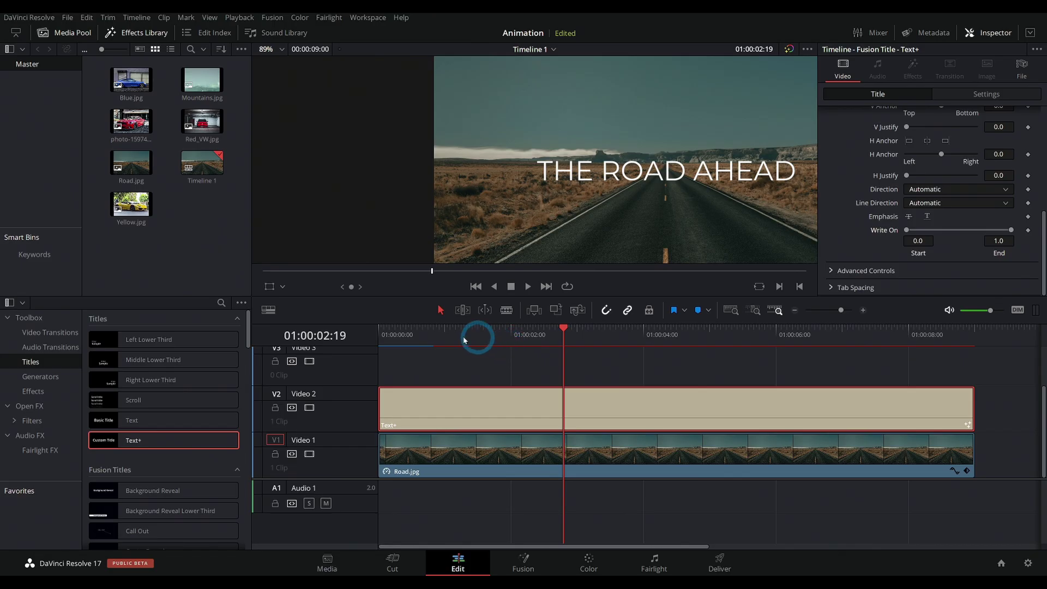
pyautogui.moveTo(479, 334); pyautogui.dragTo(345, 352)
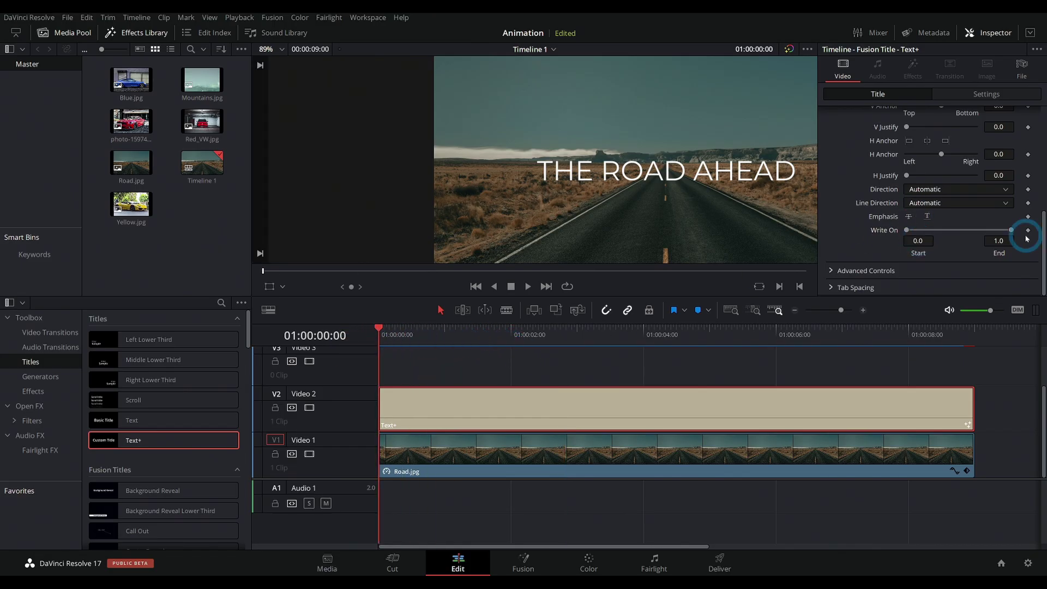
# - Keyframe Write On End from 0.0 at the clip start to 1.0 about three seconds in
pyautogui.moveTo(1010, 232); pyautogui.dragTo(839, 254)
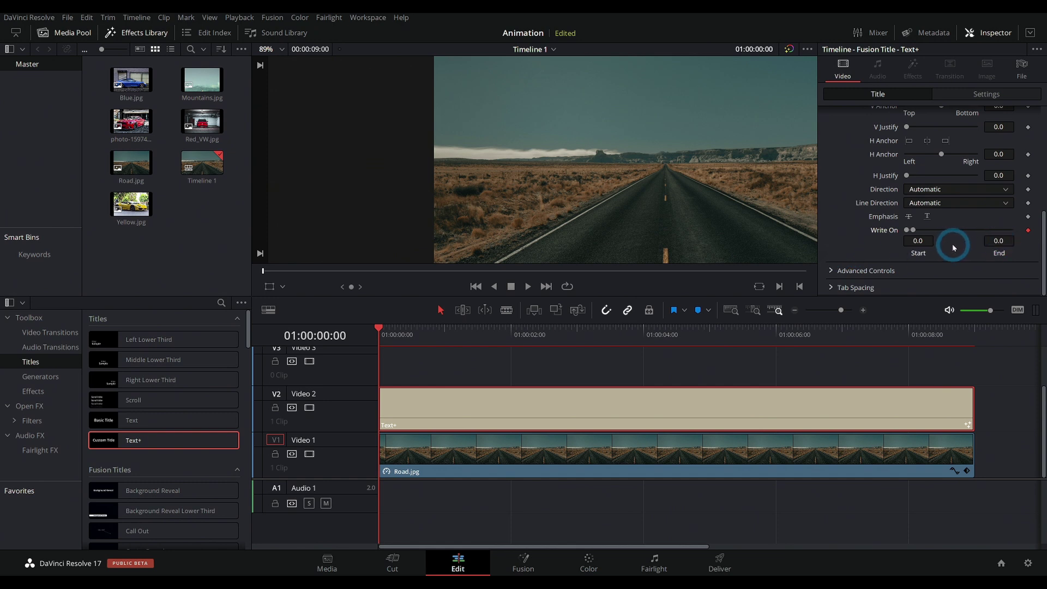
pyautogui.moveTo(423, 335); pyautogui.dragTo(511, 338)
pyautogui.moveTo(939, 236); pyautogui.dragTo(1021, 231)
# - Preview the write-on animation from the start of the clip
pyautogui.press('Home')
pyautogui.scroll(3, 613, 235)
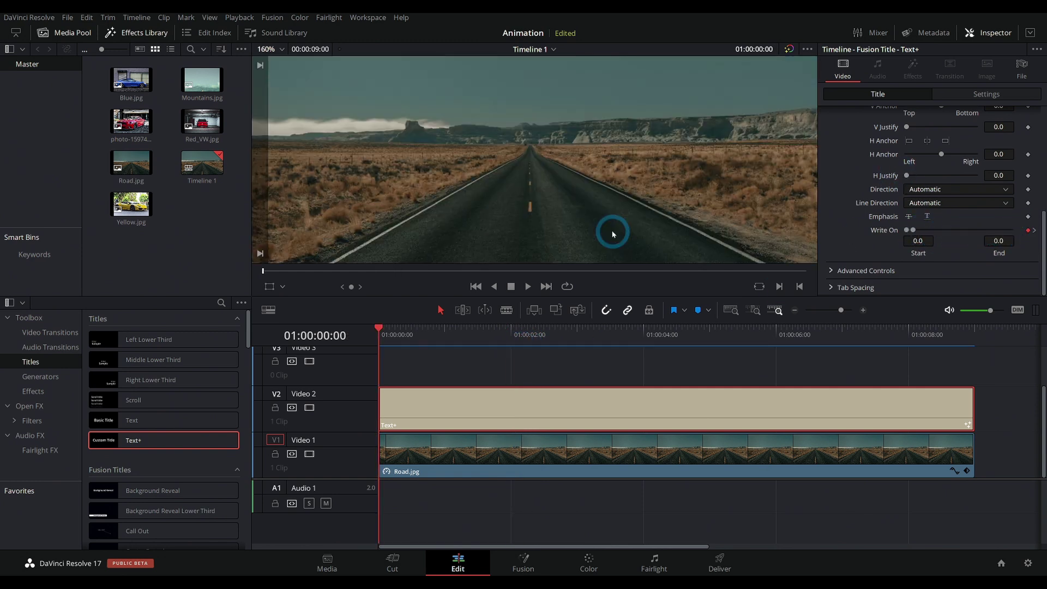
pyautogui.press('space')
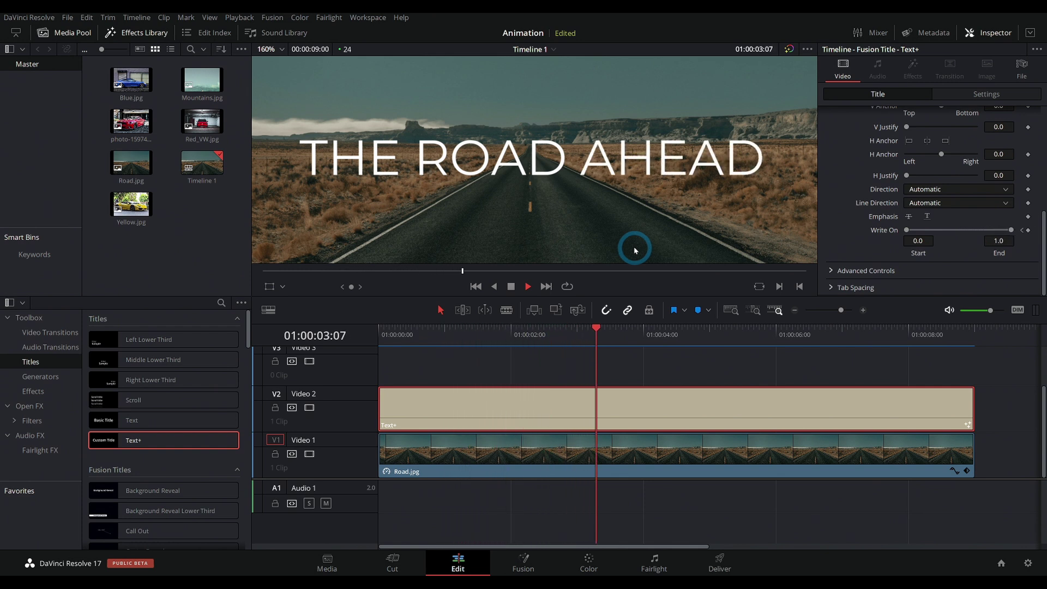
pyautogui.click(885, 246)
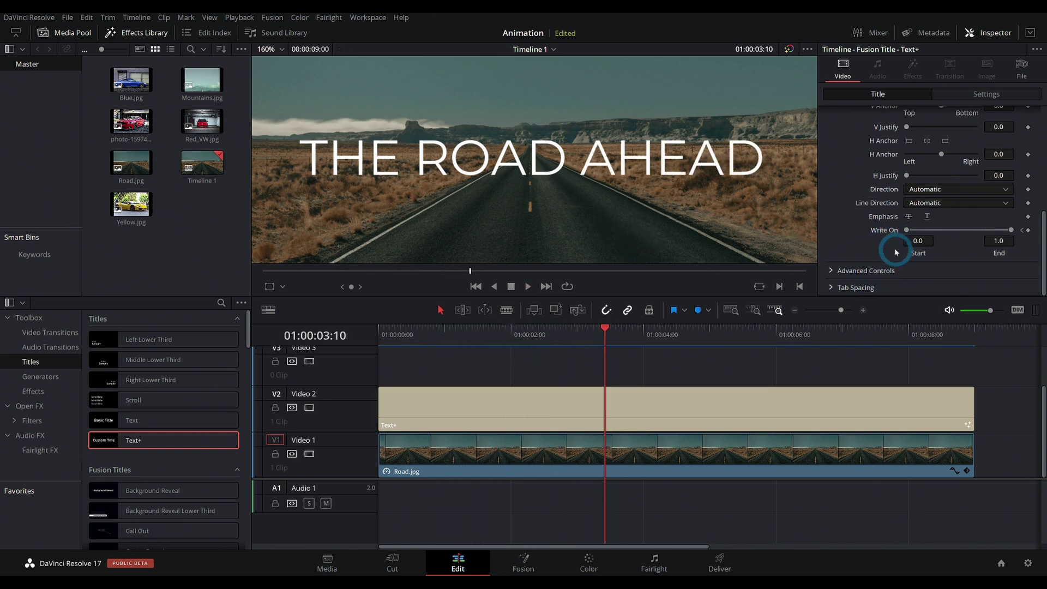
pyautogui.press('Right')
pyautogui.press('Right')
pyautogui.press('Right')
pyautogui.press('Right')
pyautogui.press('Right')
pyautogui.press('Right')
pyautogui.click(622, 190)
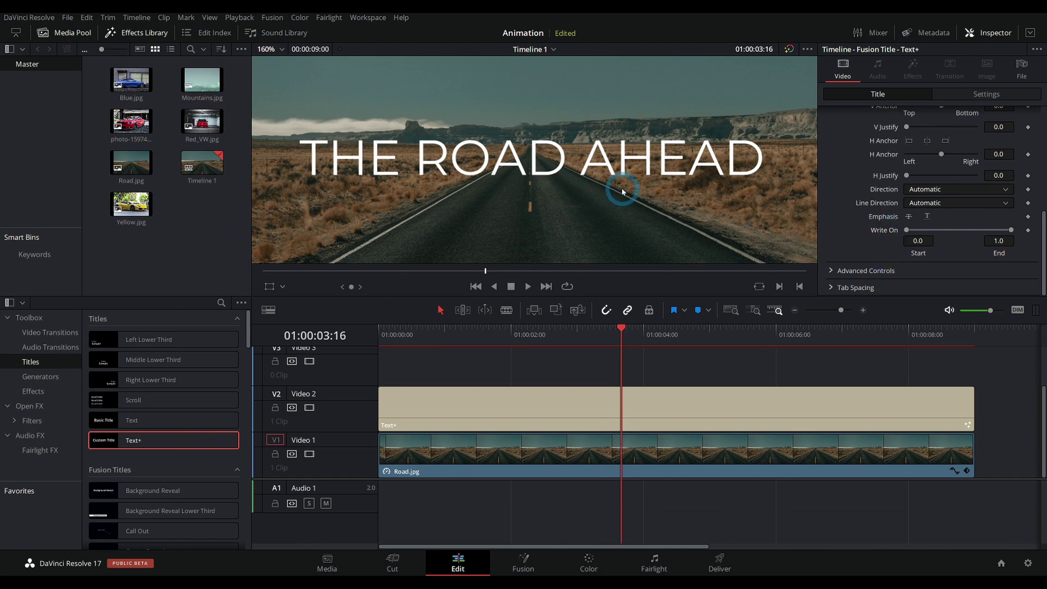
# - Open the per-character Rotation settings, test the Y rotation, then reset it to zero
pyautogui.scroll(5, 874, 148)
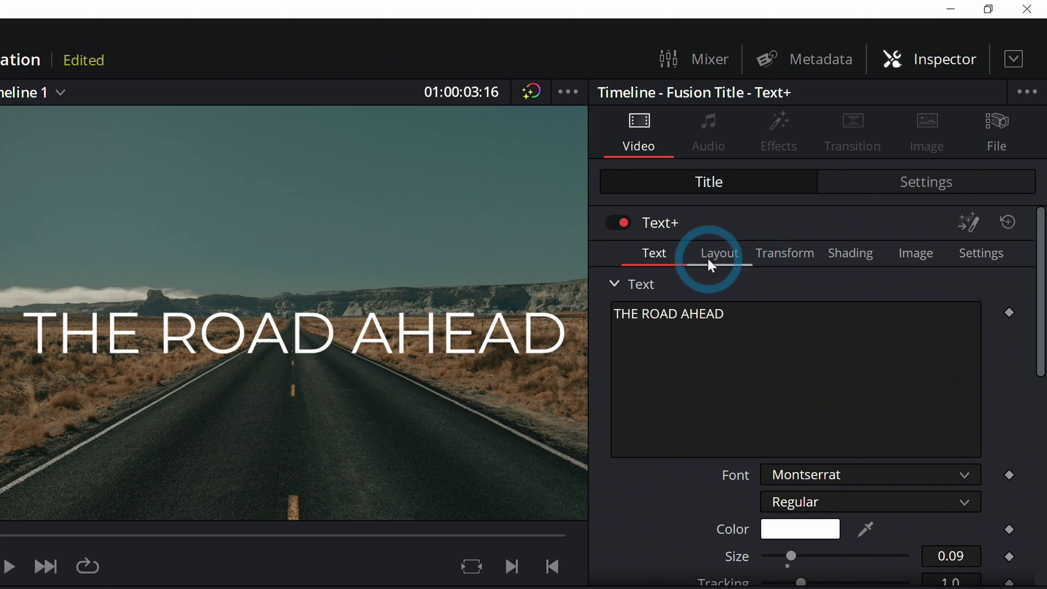
pyautogui.click(786, 256)
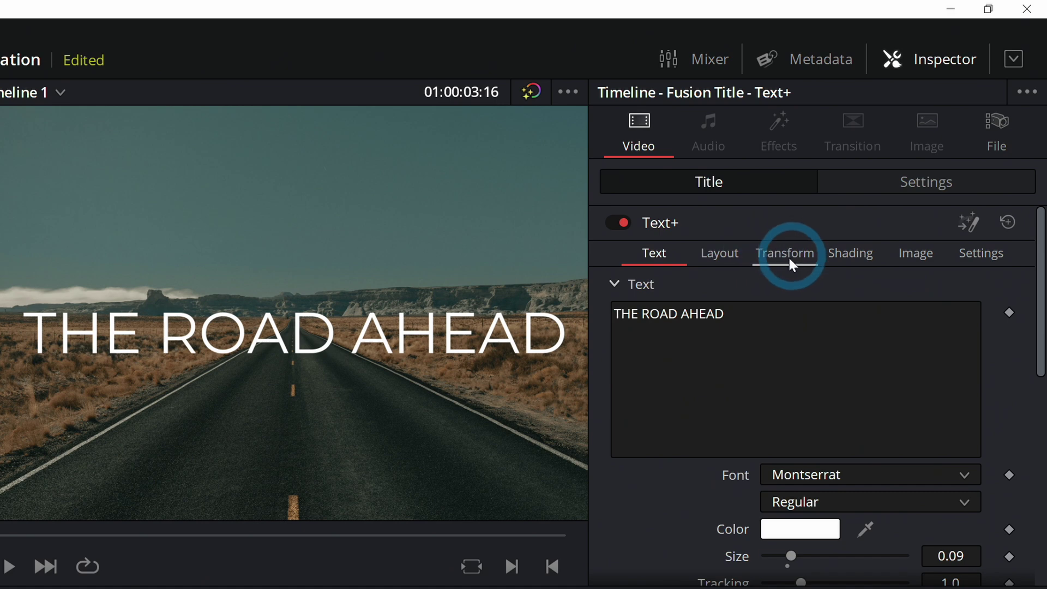
pyautogui.click(615, 432)
pyautogui.scroll(-2, 688, 355)
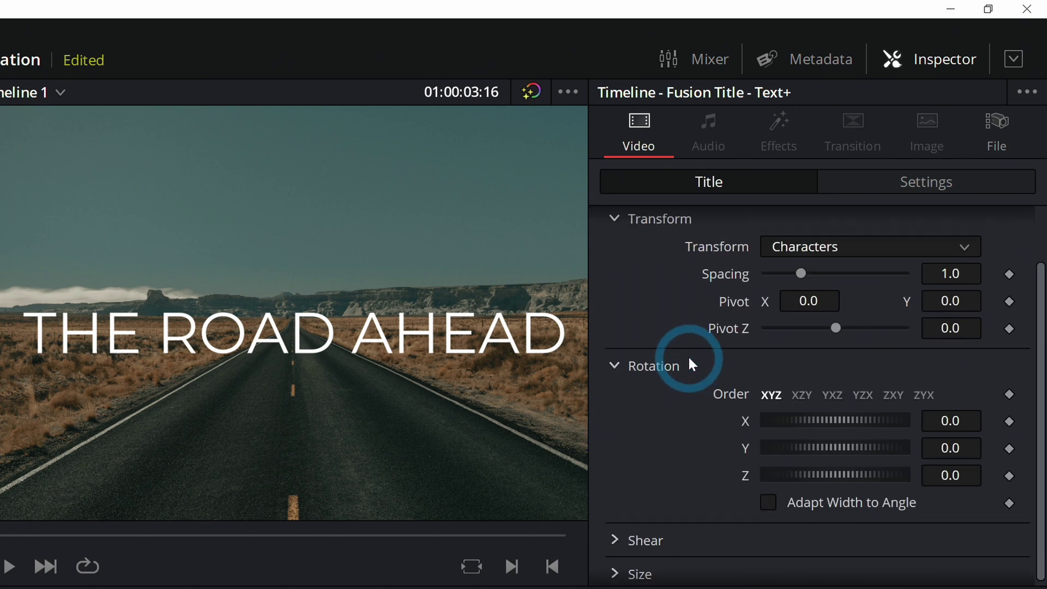
pyautogui.moveTo(854, 443); pyautogui.dragTo(817, 444)
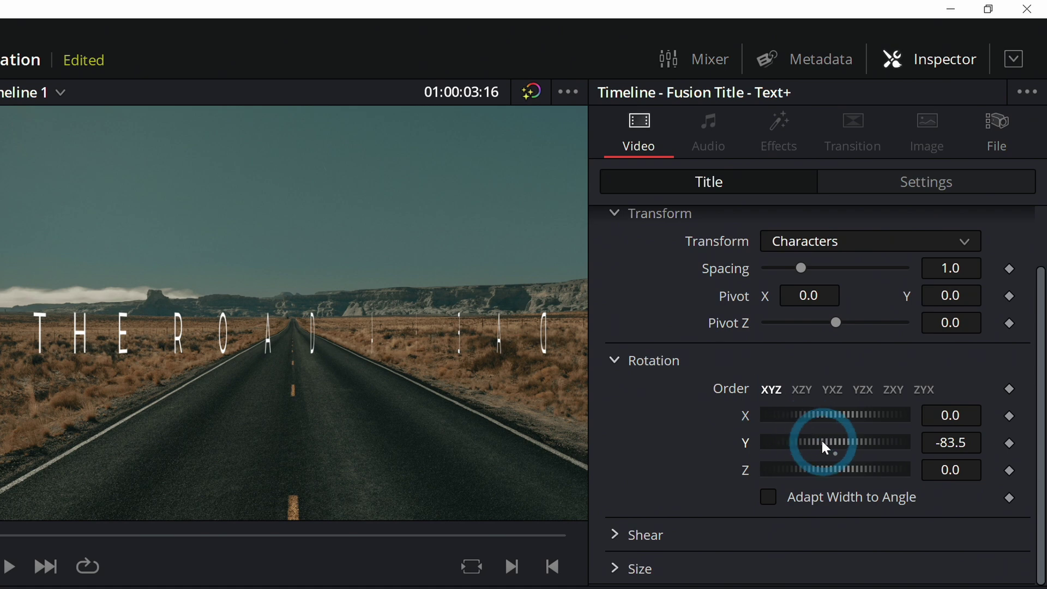
pyautogui.doubleClick(802, 444)
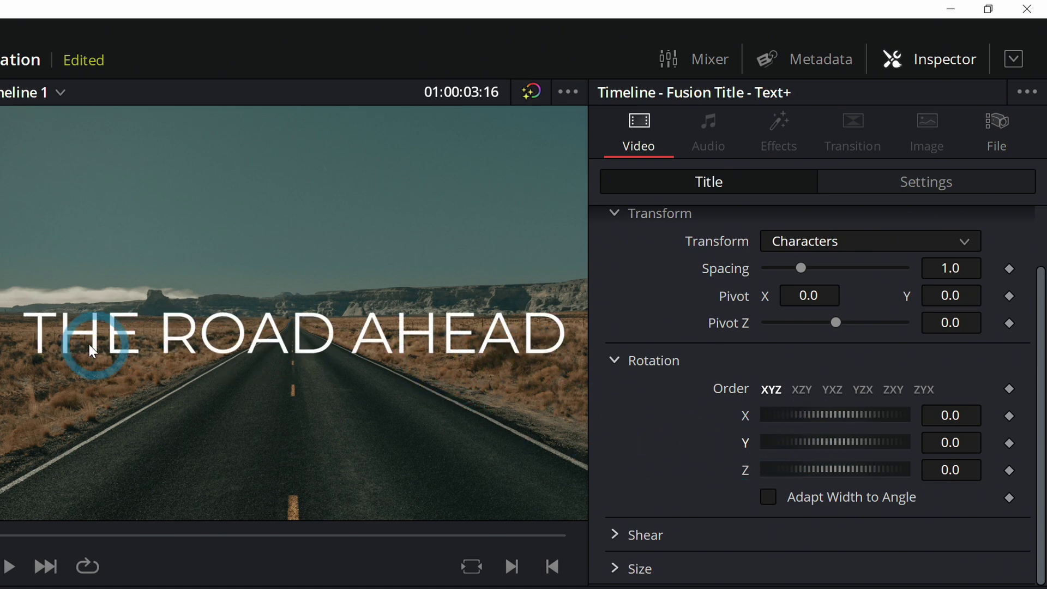
# - Keyframe character Y rotation from 90 at the clip start to 0, then play it back
pyautogui.moveTo(625, 334); pyautogui.dragTo(377, 335)
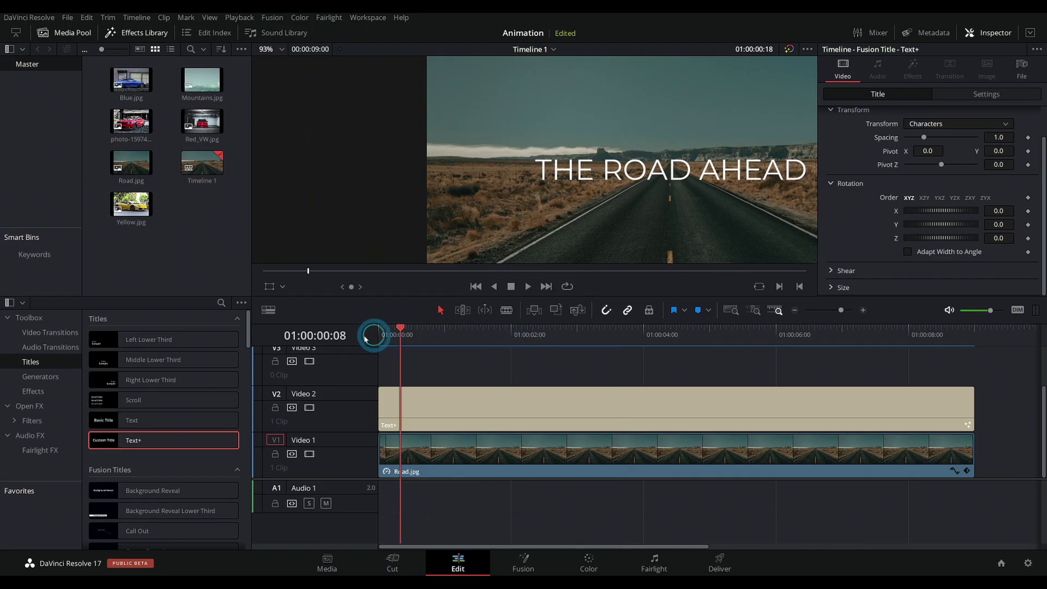
pyautogui.moveTo(922, 225); pyautogui.dragTo(940, 227)
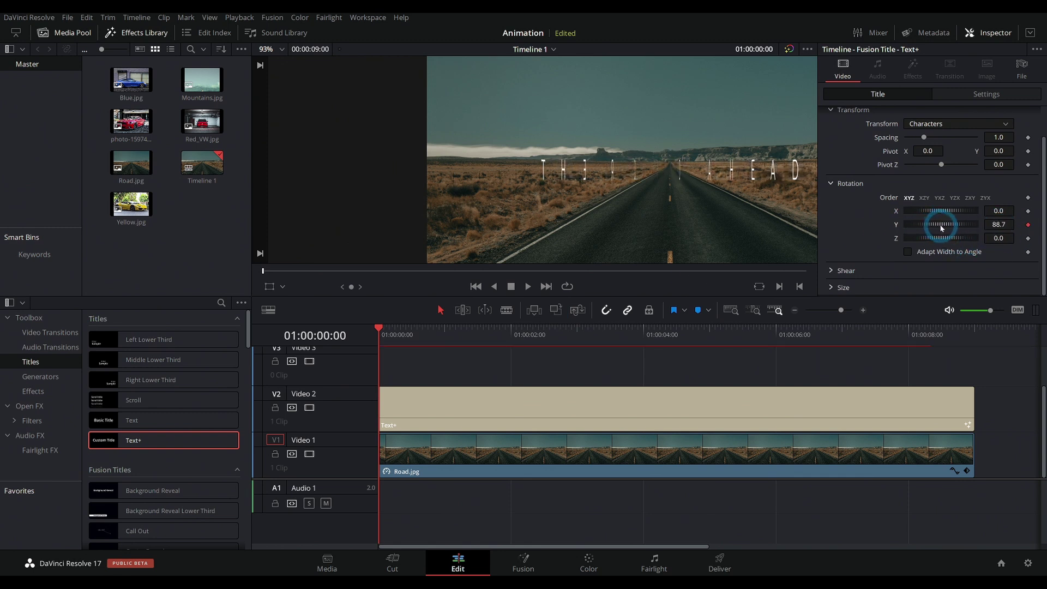
pyautogui.moveTo(974, 229); pyautogui.dragTo(976, 227)
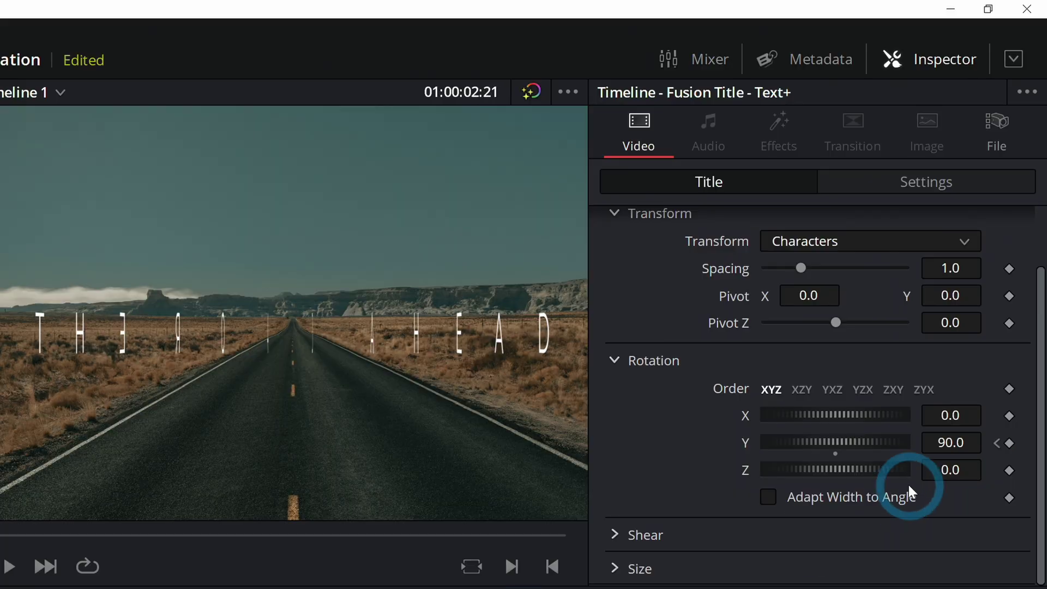
pyautogui.click(943, 443)
pyautogui.write('0')
pyautogui.press('Return')
pyautogui.press('j')
pyautogui.click(326, 485)
pyautogui.press('space')
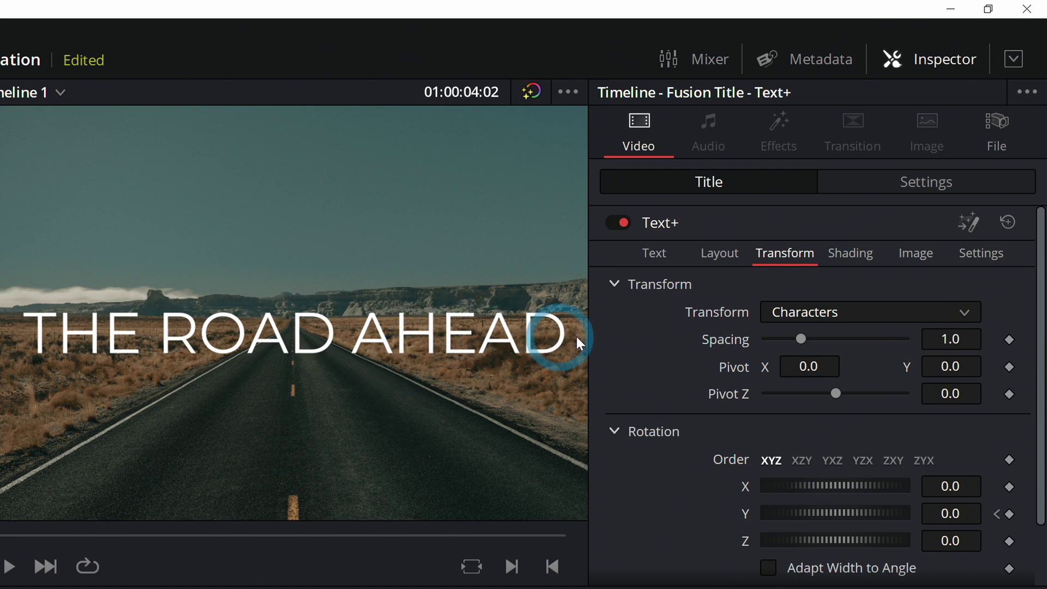
# - In the Layout tab, keyframe Center Y below the frame at the start, then play the rise
pyautogui.click(712, 253)
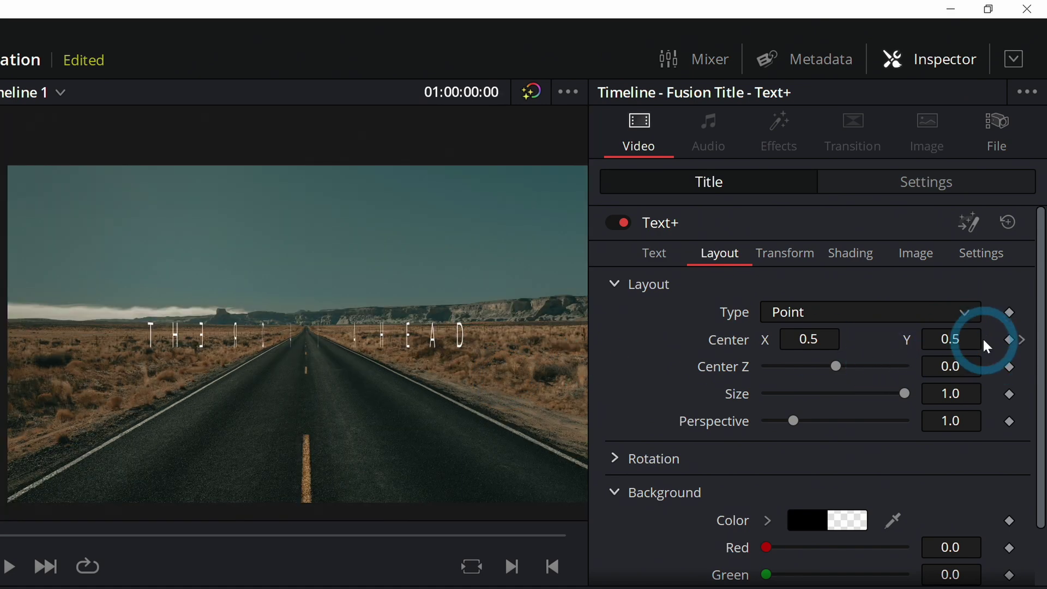
pyautogui.moveTo(961, 338); pyautogui.dragTo(341, 446)
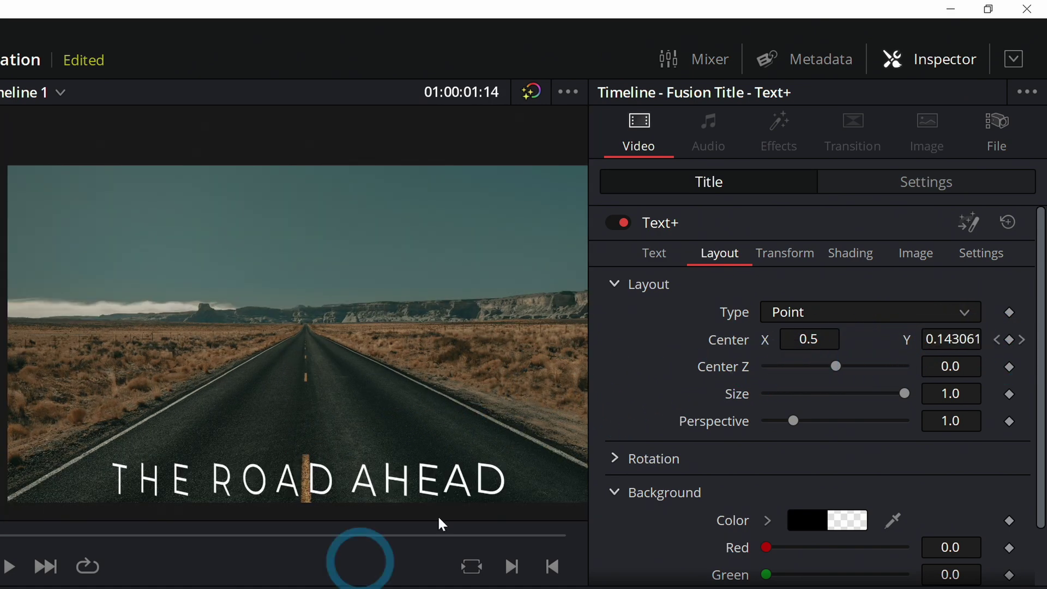
pyautogui.press('space')
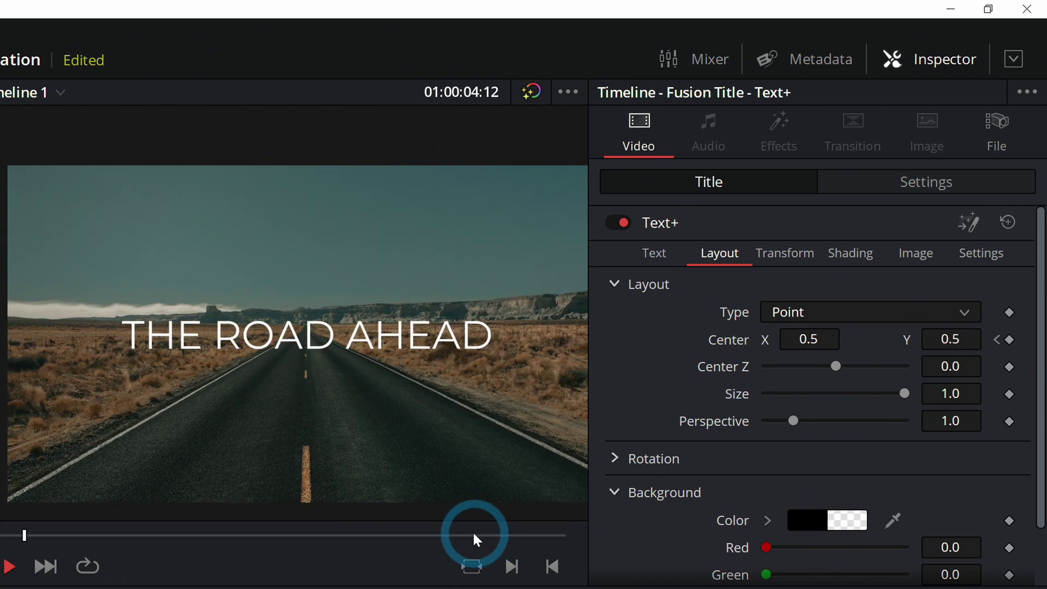
pyautogui.press('space')
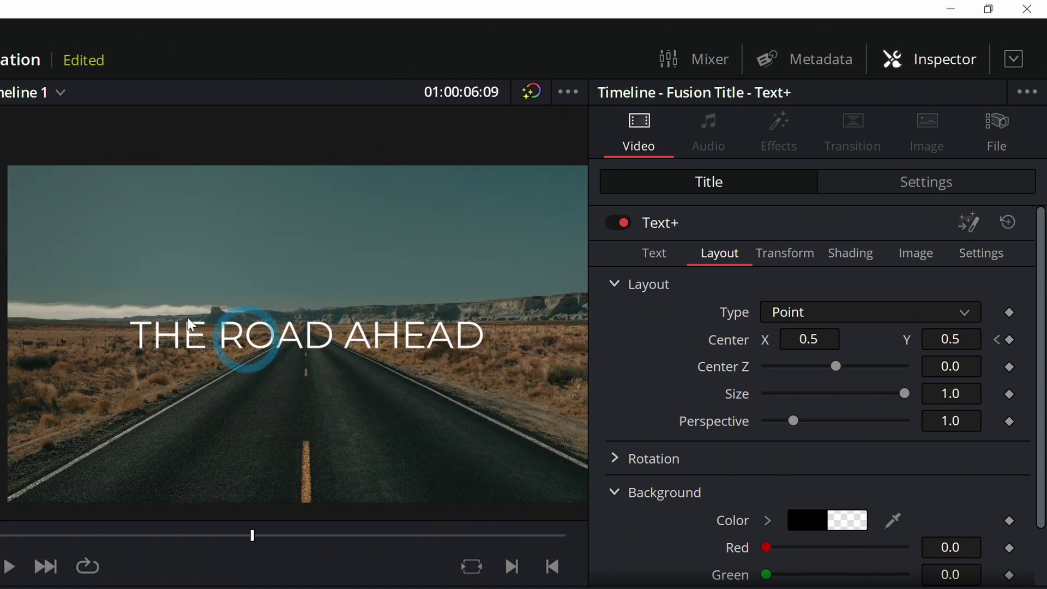